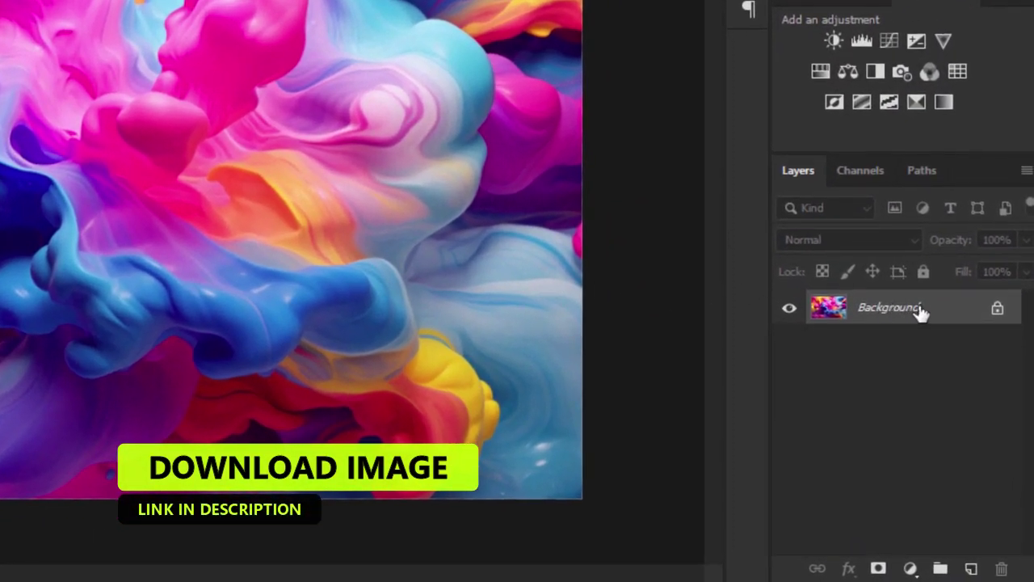
- Convert the Background photo to smart object Layer 0 and duplicate it as Layer 0 copy
right_click(929, 316)
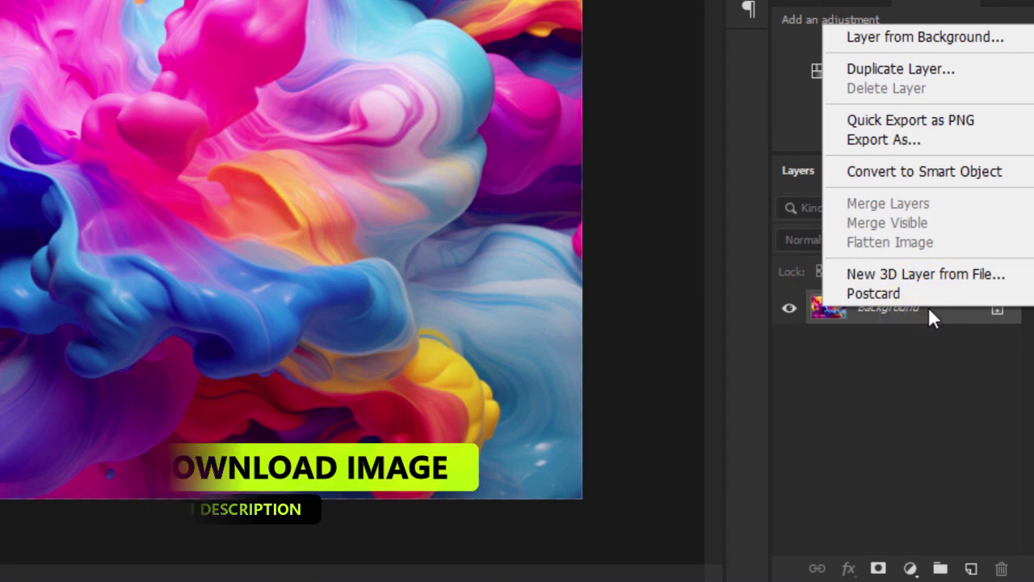
click(929, 174)
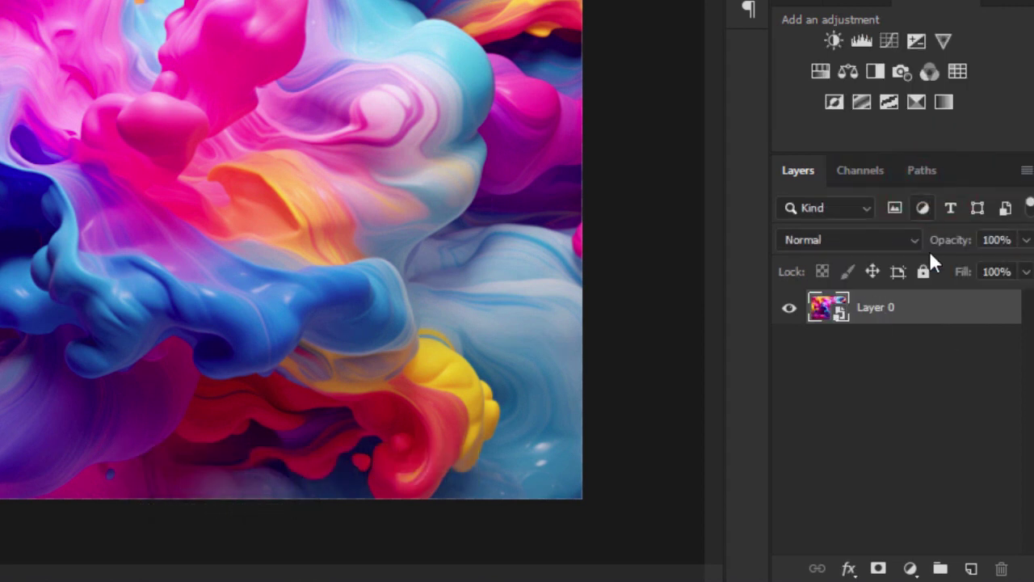
drag(932, 306, 974, 566)
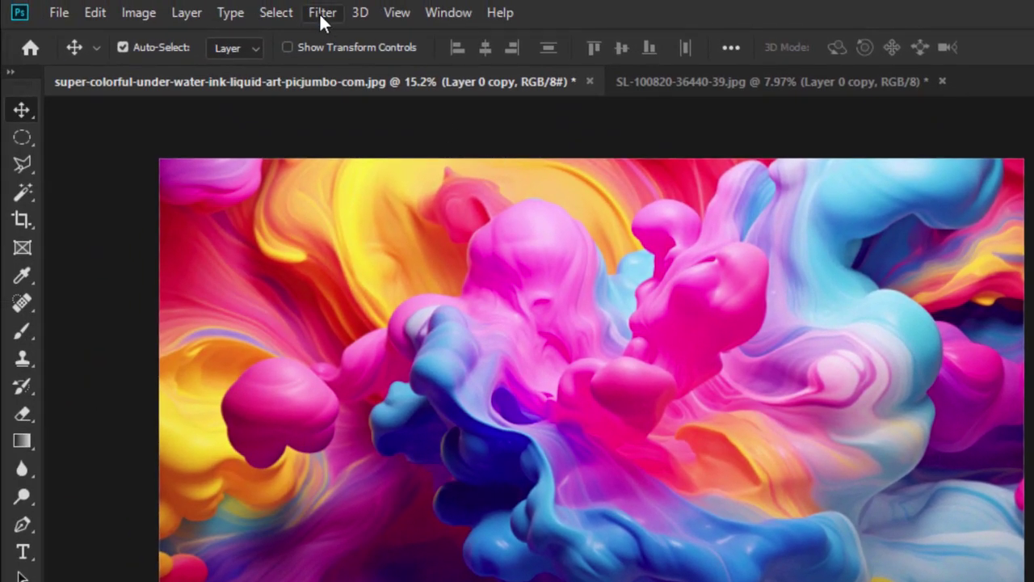
- Apply the Filter Gallery's Glass distortion to Layer 0 copy: Frosted, Distortion 5, Smoothness 3, Scaling 100%
click(319, 12)
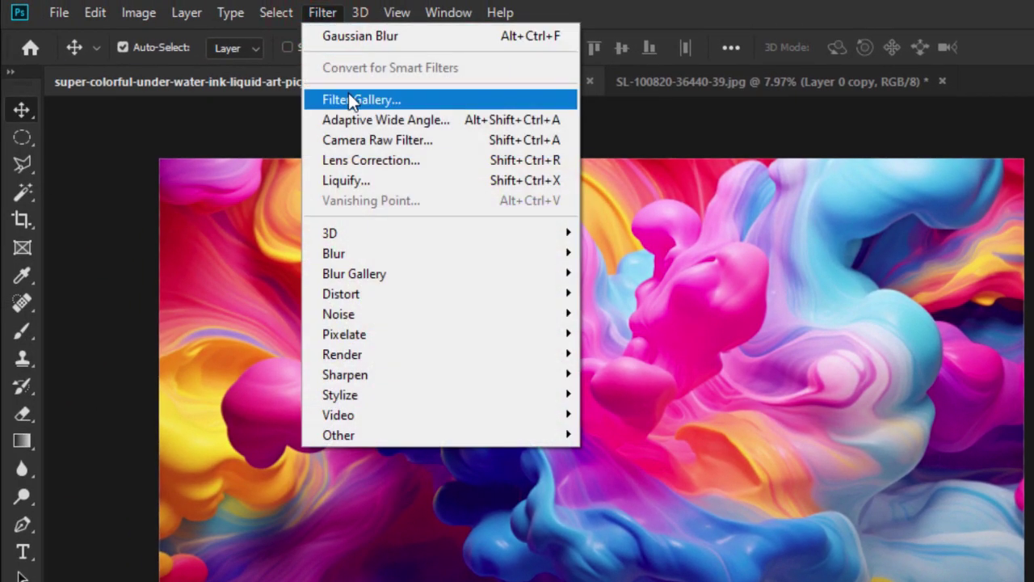
click(348, 99)
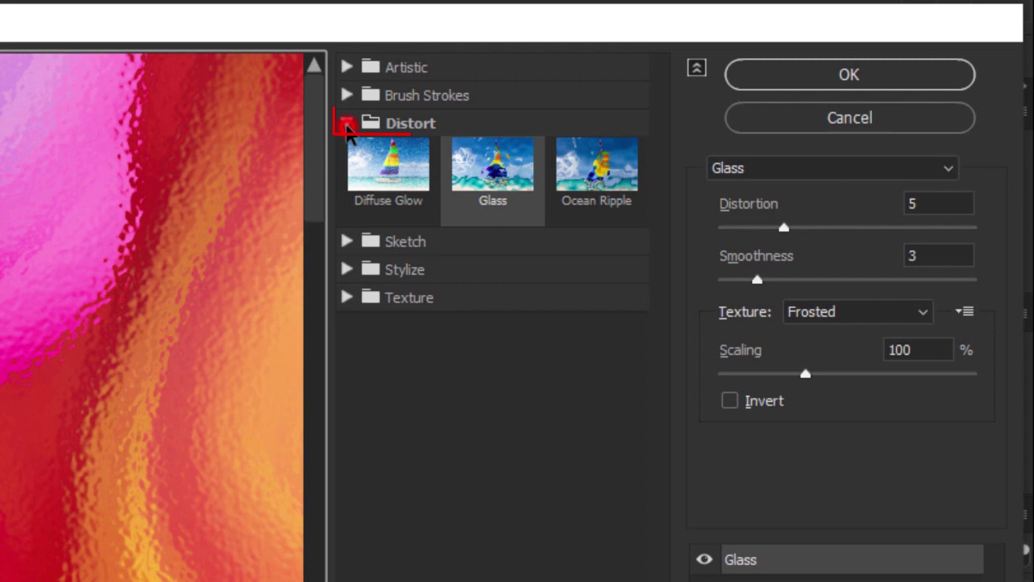
click(625, 73)
click(347, 123)
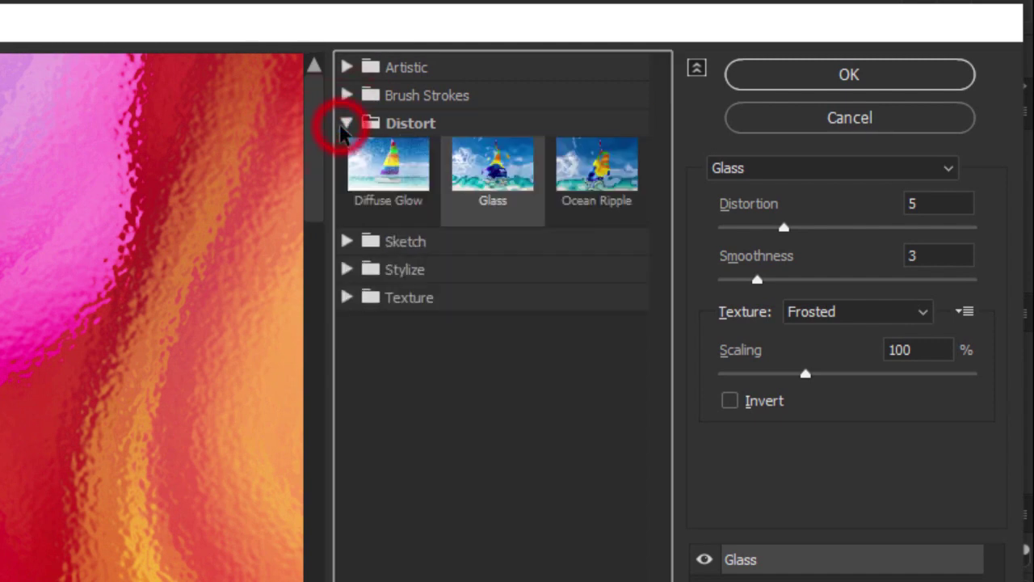
click(495, 184)
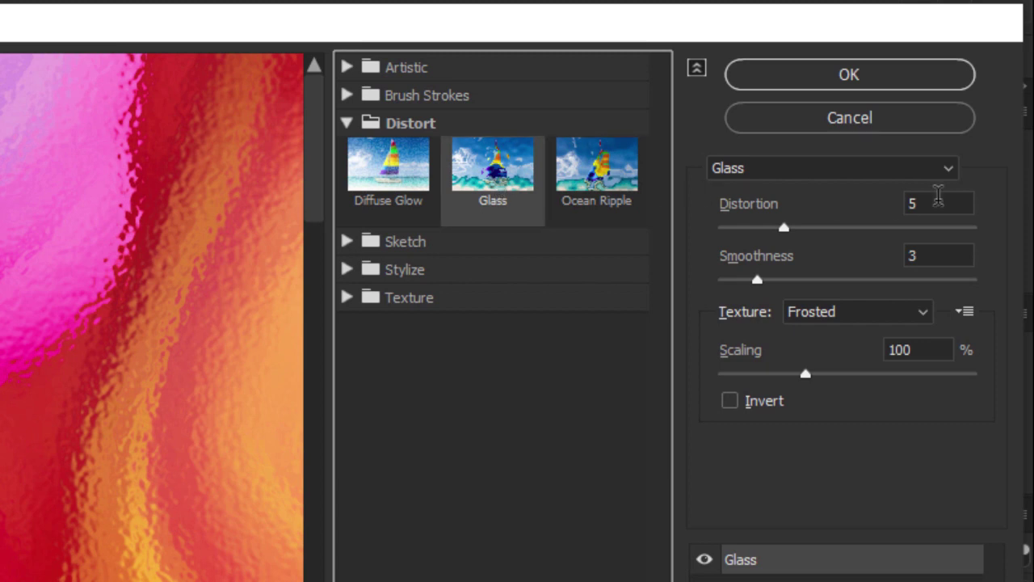
click(942, 198)
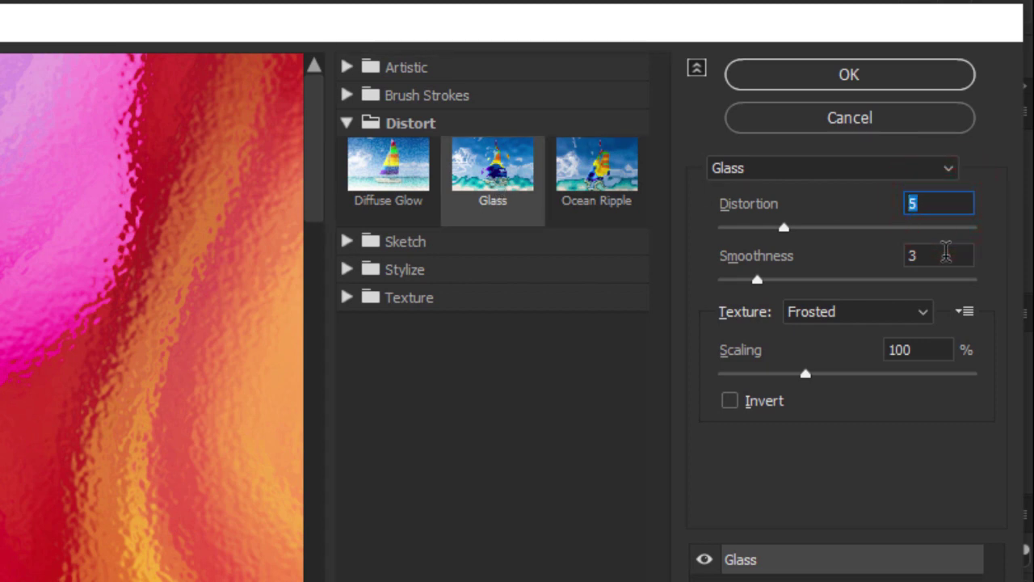
click(946, 257)
click(930, 351)
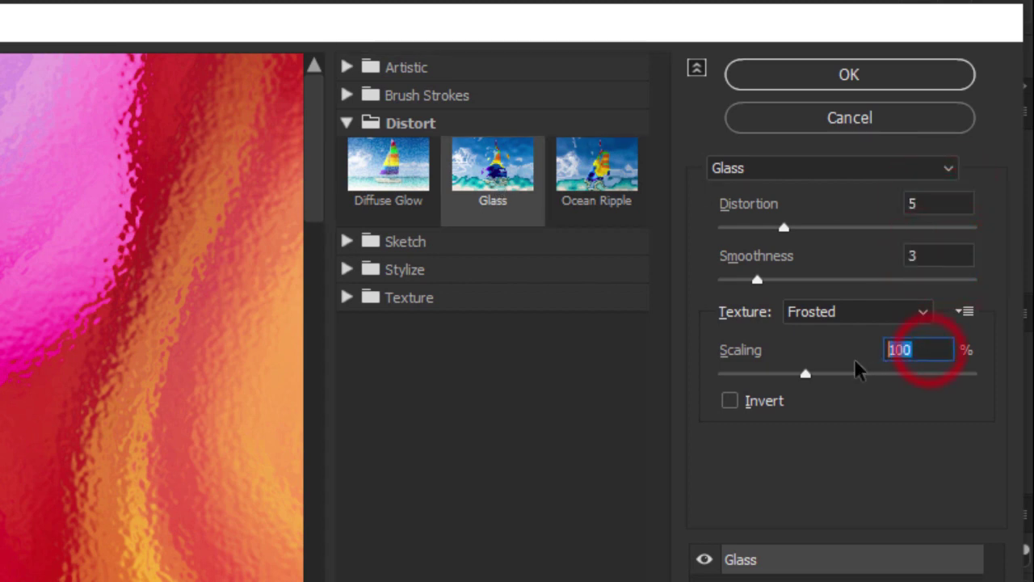
click(835, 76)
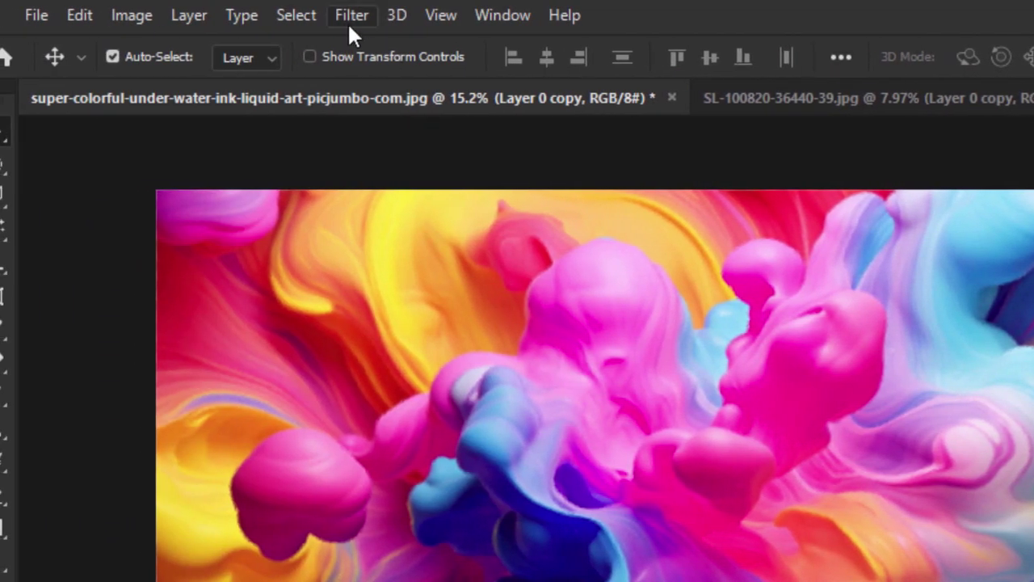
- Blur Layer 0 copy with a 25.0-pixel Gaussian Blur smart filter
click(352, 16)
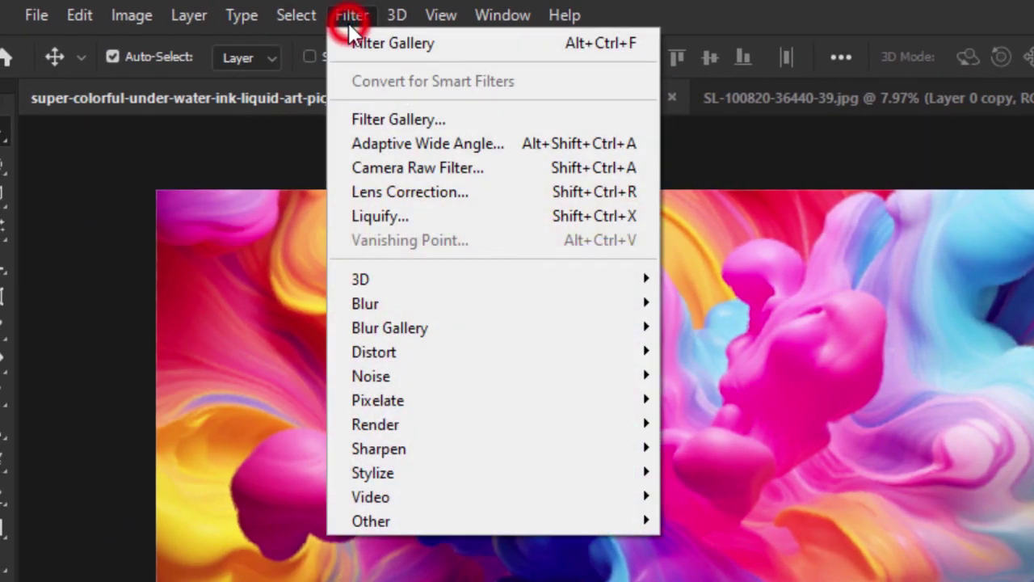
mouse_move(508, 309)
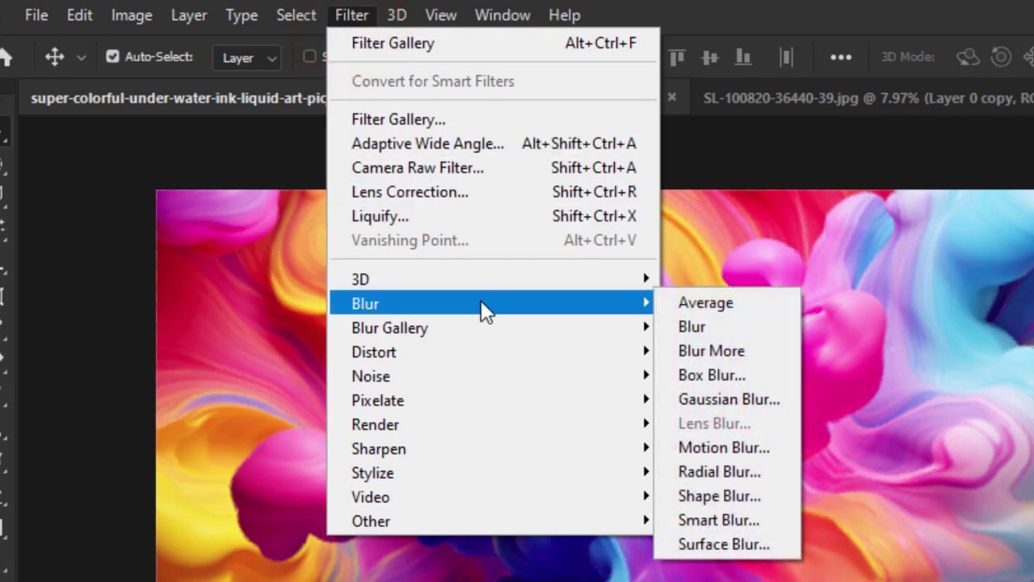
click(731, 399)
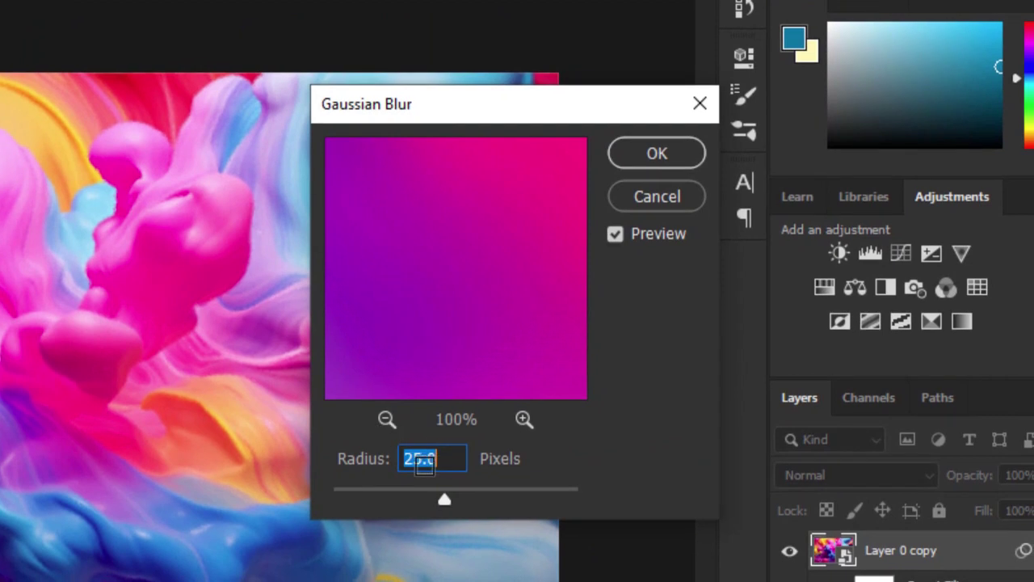
double_click(445, 459)
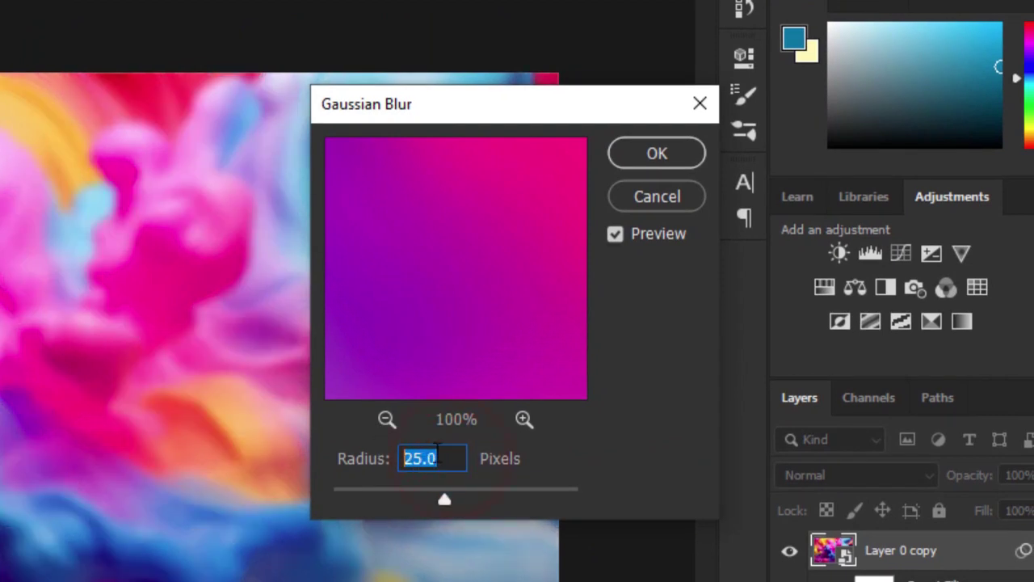
click(656, 155)
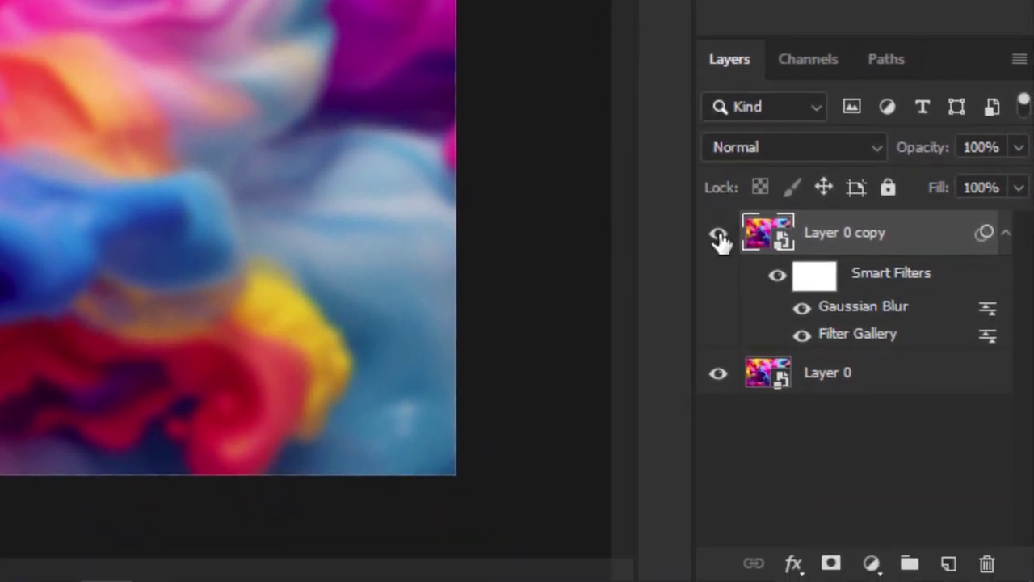
- Hide Layer 0 copy and draw a tall 2040 × 2498 px rectangle near the canvas centre
click(718, 237)
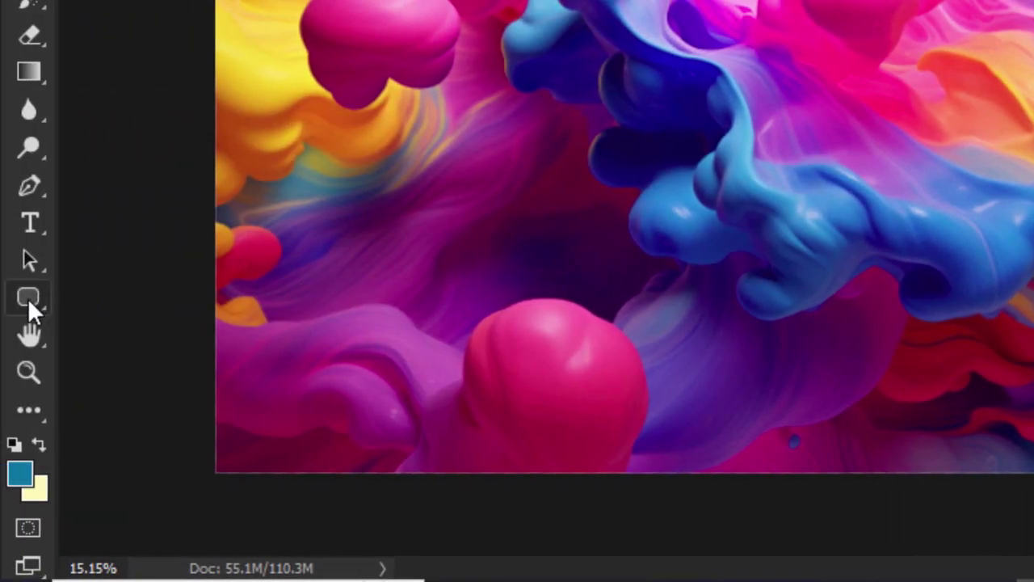
click(28, 297)
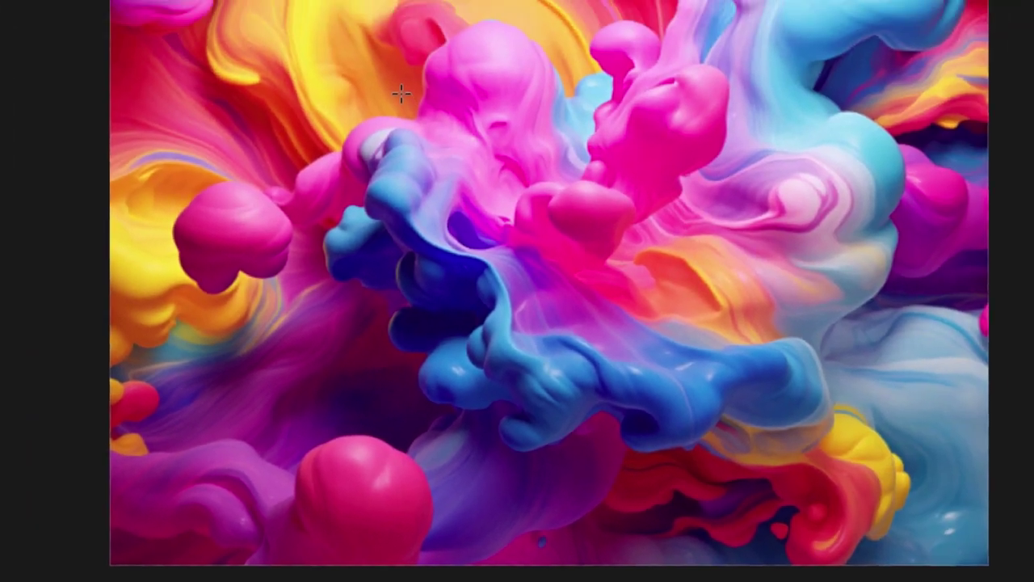
drag(376, 125, 677, 512)
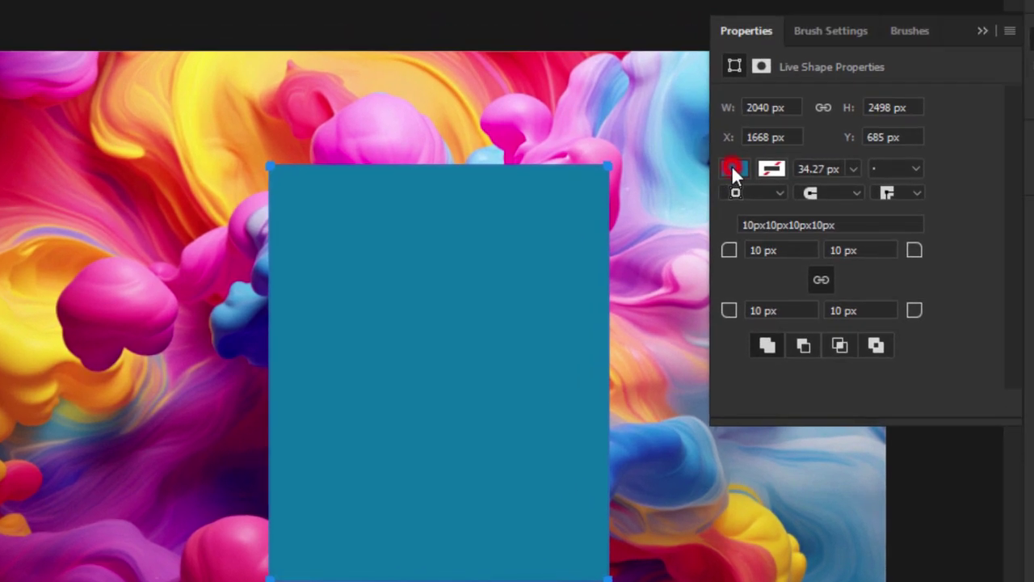
- Fill the rectangle with dark grey and round all four linked corners to 190 px
click(795, 125)
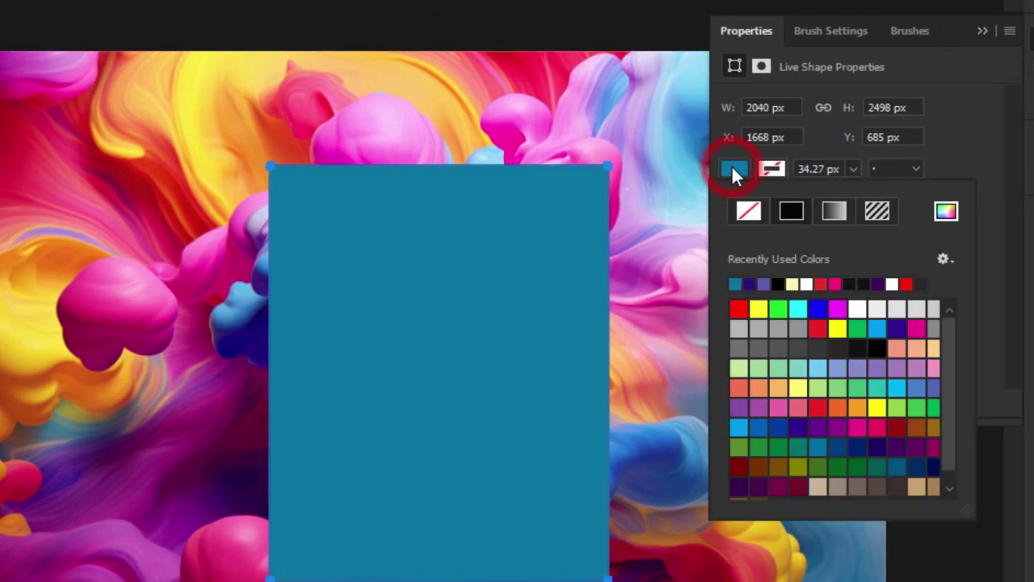
click(822, 349)
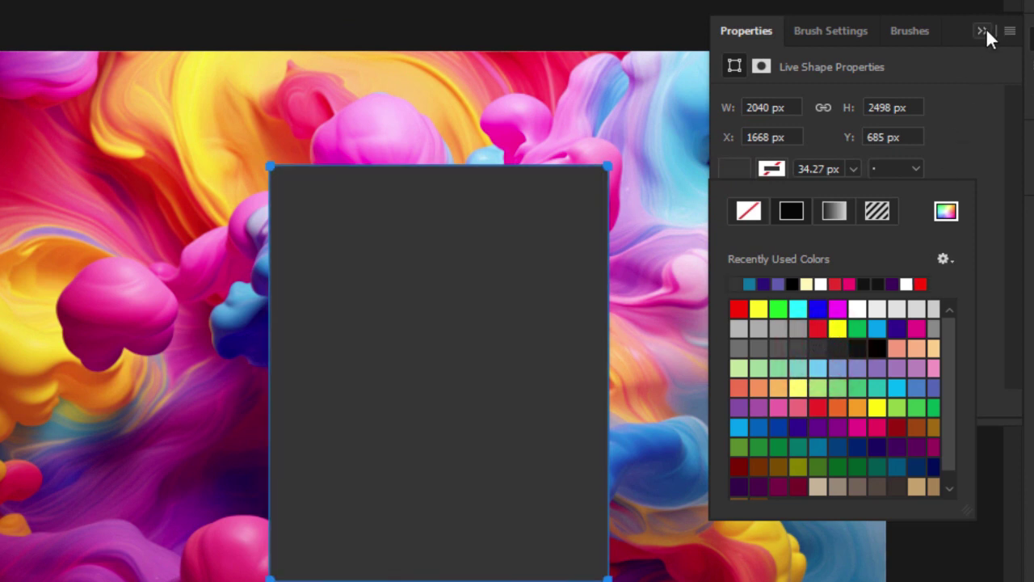
click(985, 30)
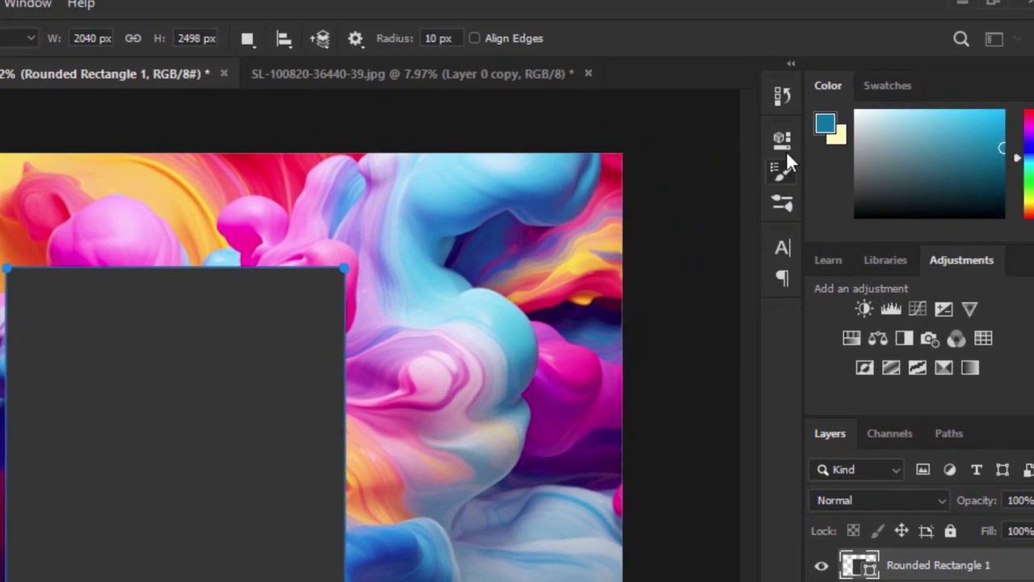
click(999, 55)
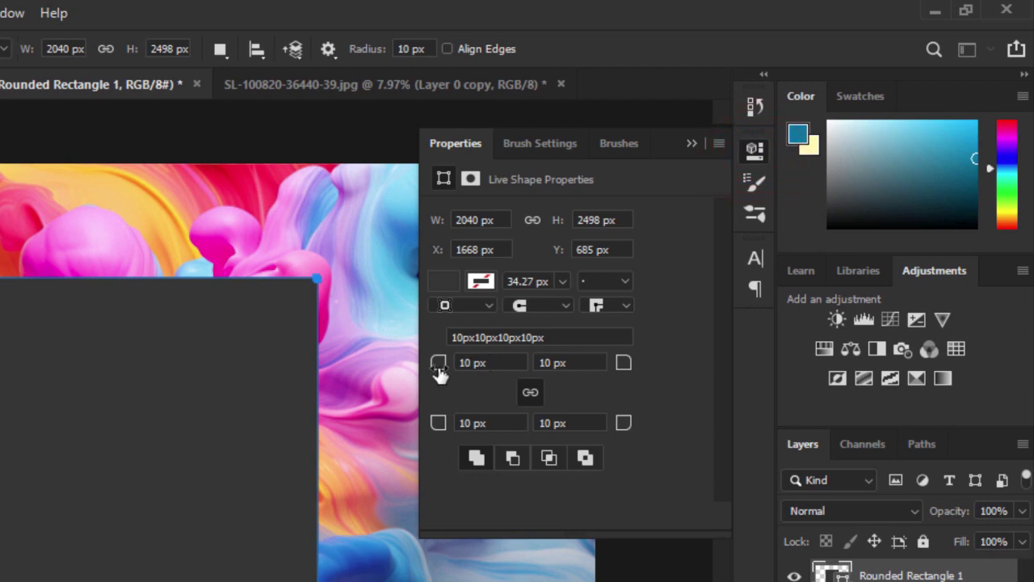
drag(439, 373, 634, 386)
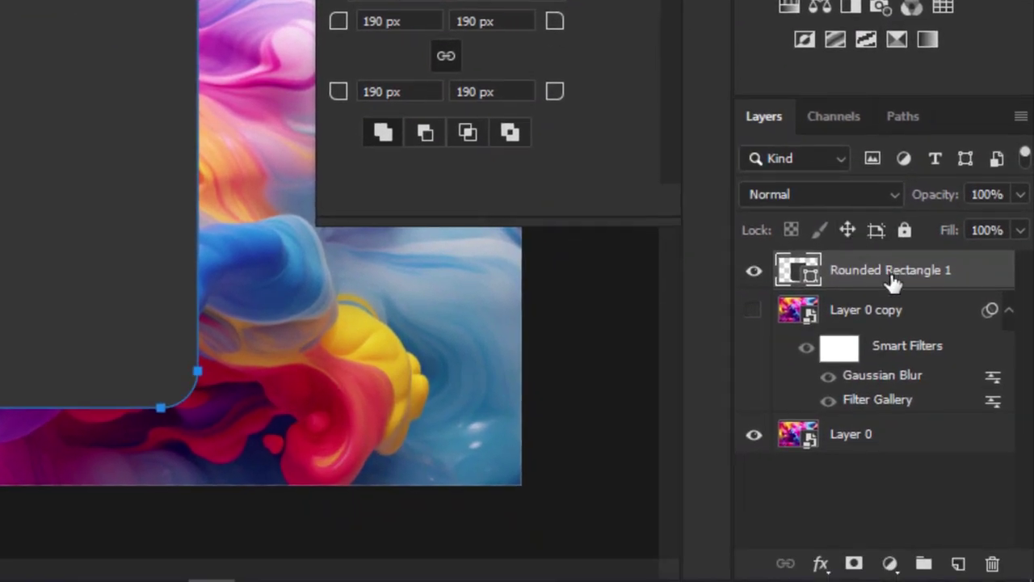
- Show the blurred Layer 0 copy above Rounded Rectangle 1, clip it to the rectangle, then select the rectangle
drag(893, 279, 894, 417)
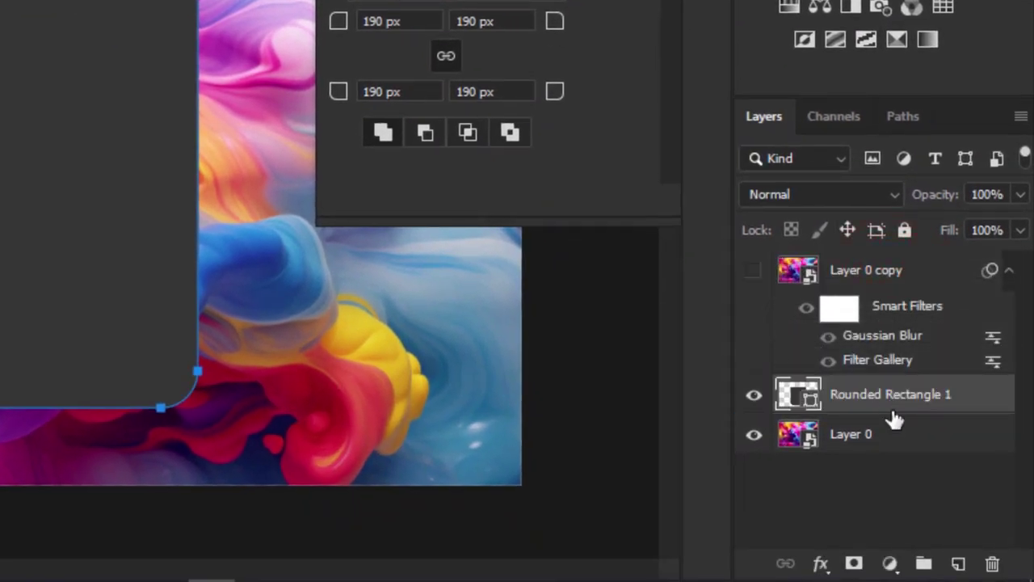
click(753, 271)
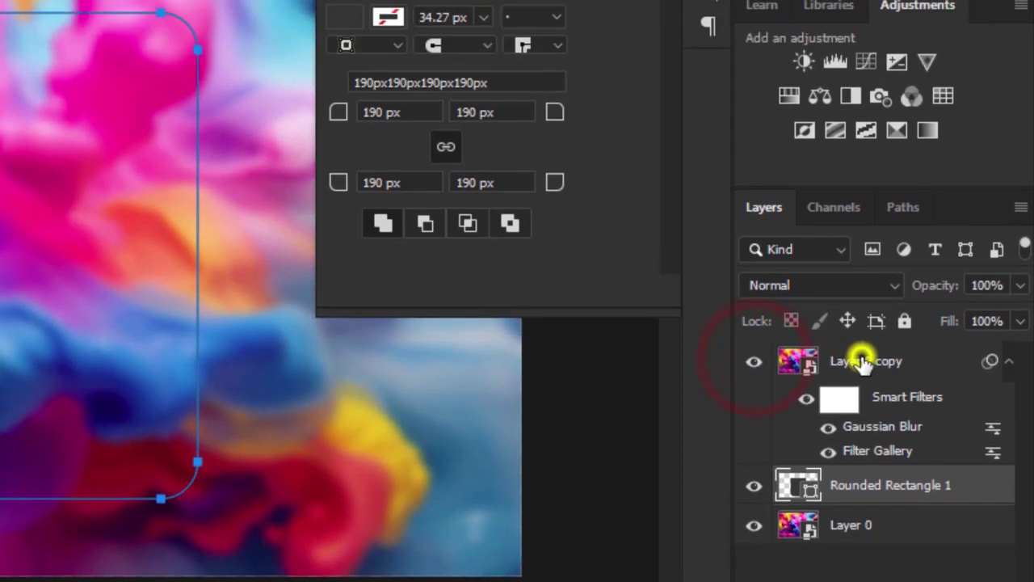
right_click(861, 272)
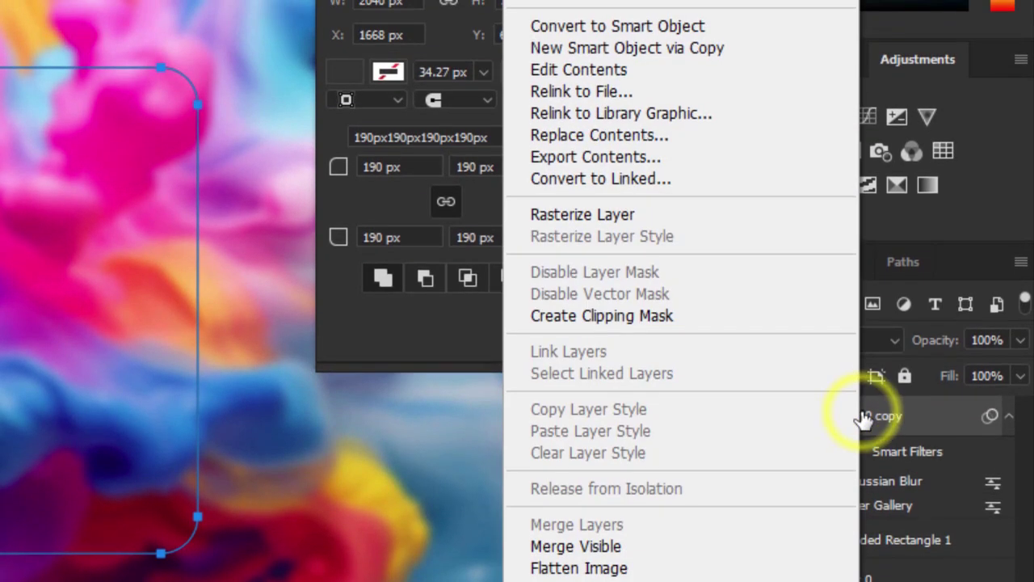
click(609, 317)
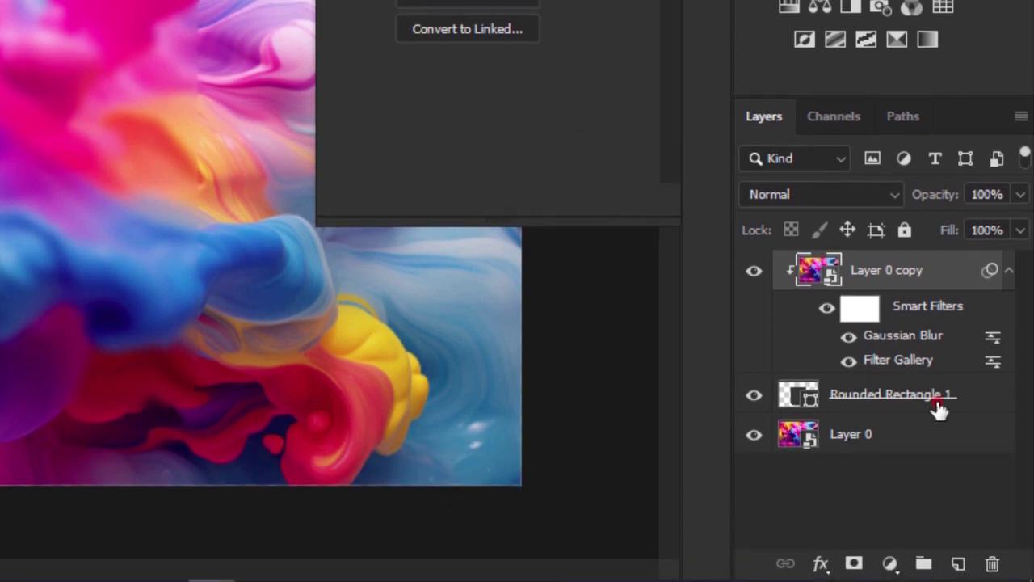
click(939, 554)
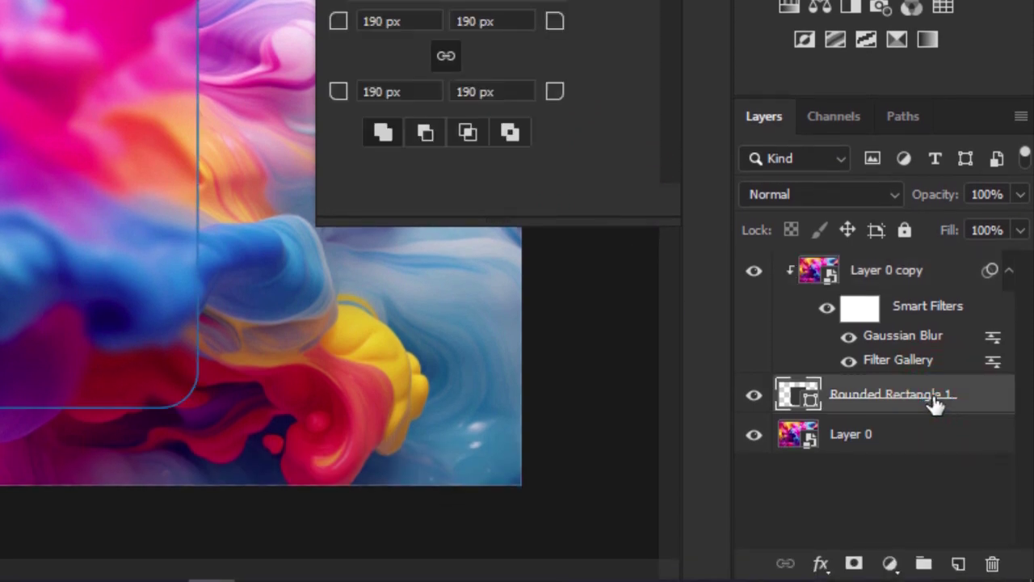
- Add a Bevel & Emboss to the card with Inner Bevel style and 6 px size
click(823, 563)
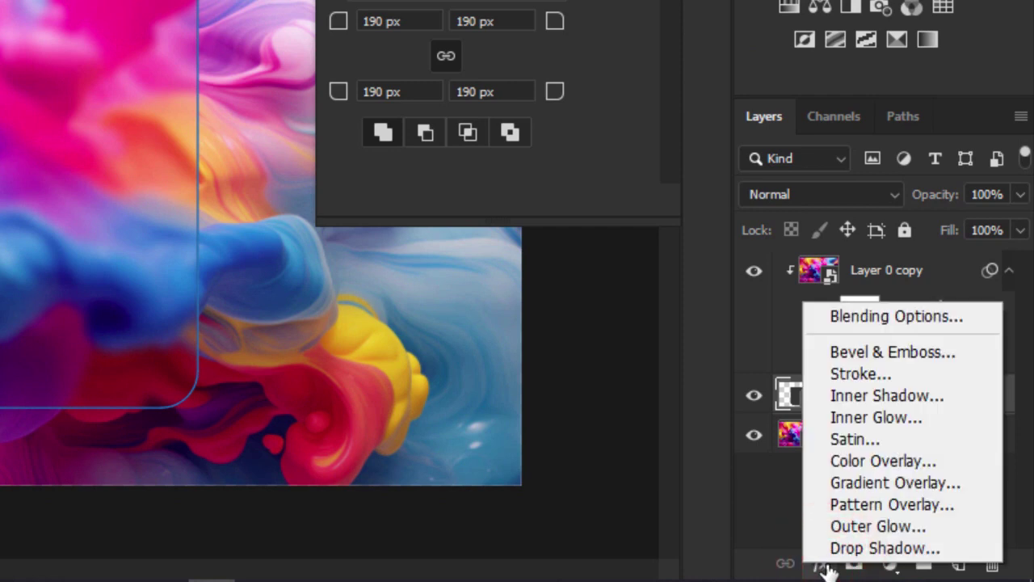
click(857, 347)
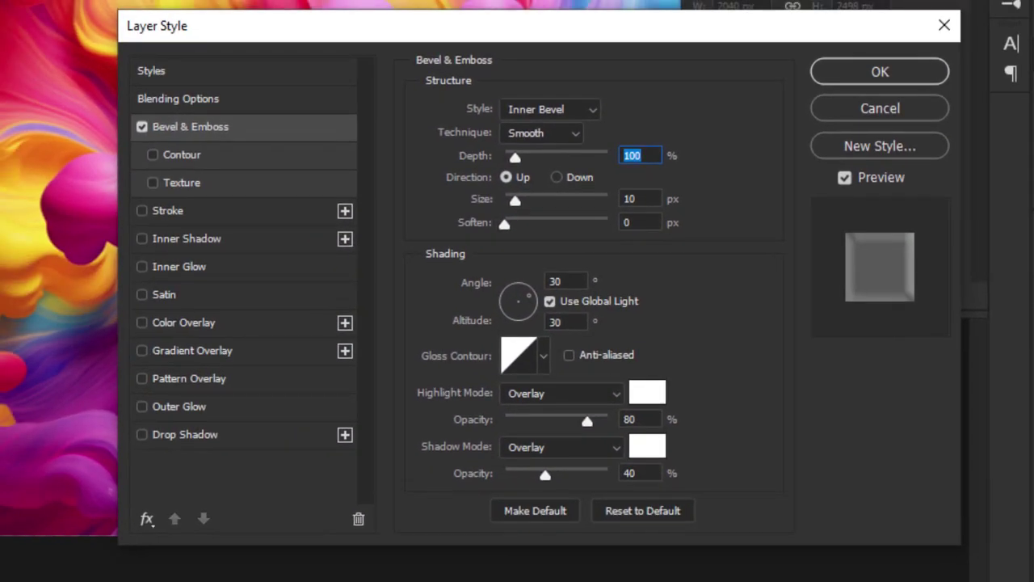
click(595, 114)
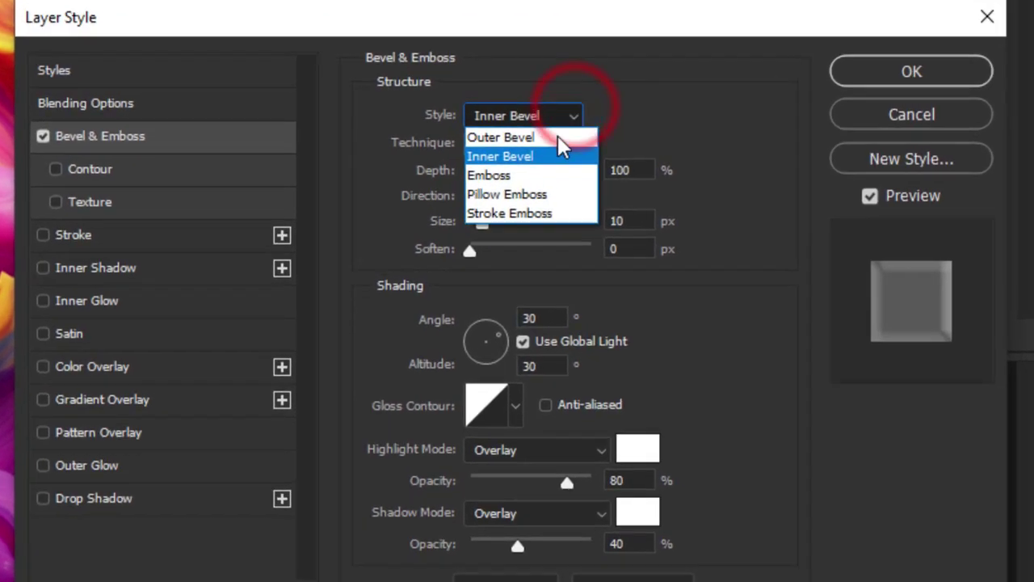
click(569, 144)
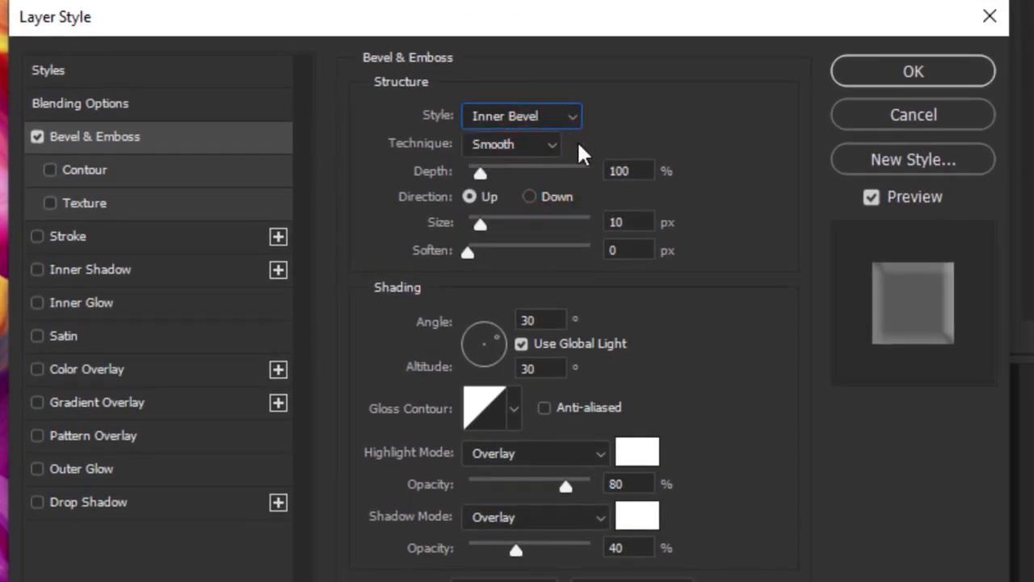
click(606, 170)
click(592, 223)
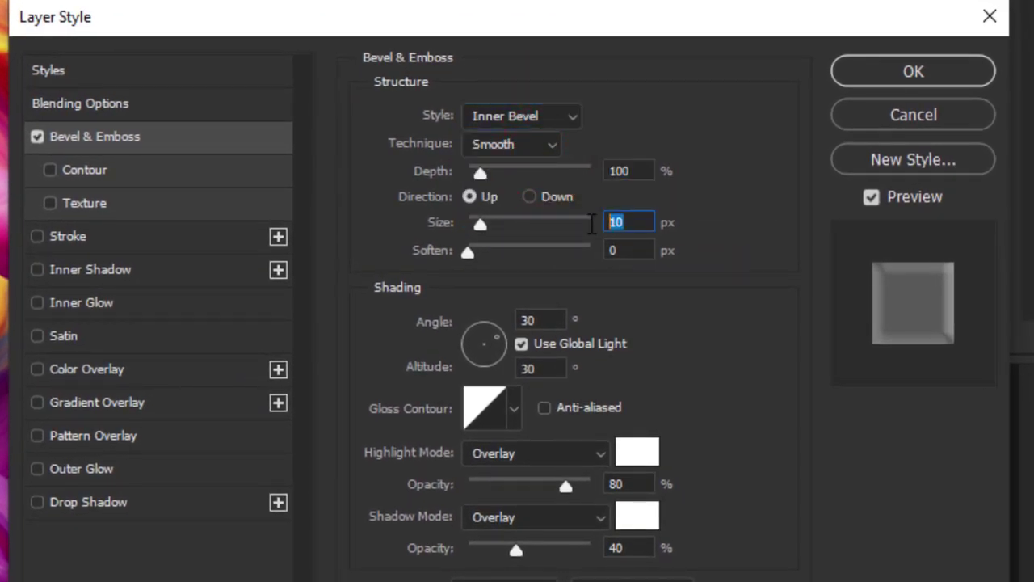
text(6)
- Set the bevel angle to 130° with Overlay highlight mode, and enable Inner Glow
key(Tab)
key(Tab)
text(130)
click(509, 372)
click(572, 457)
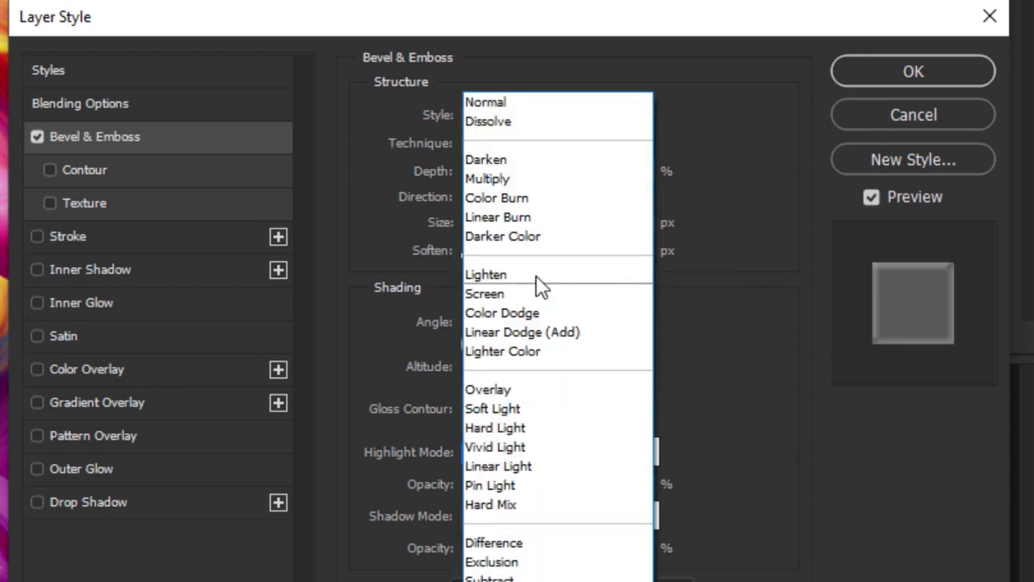
click(512, 391)
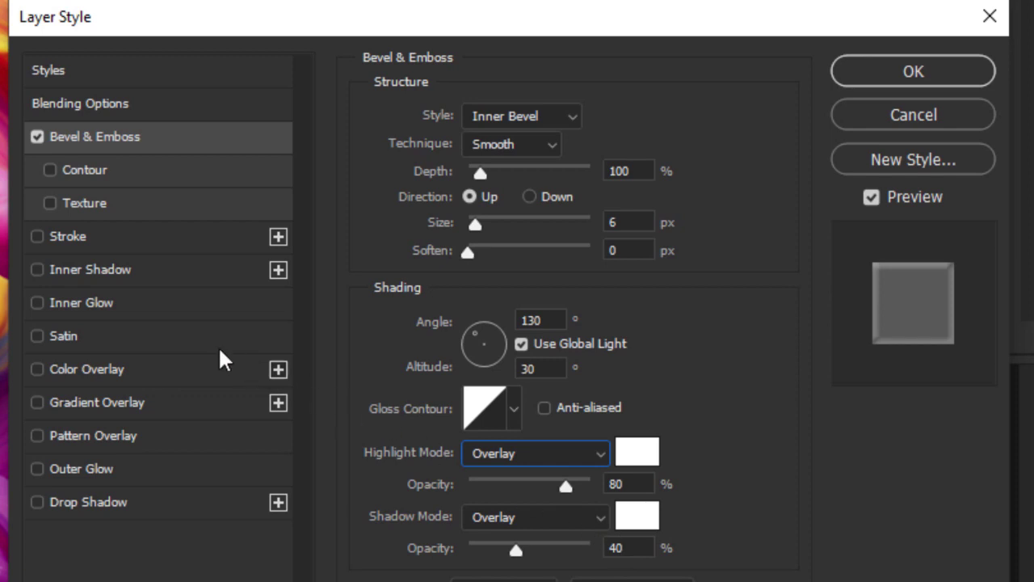
click(117, 312)
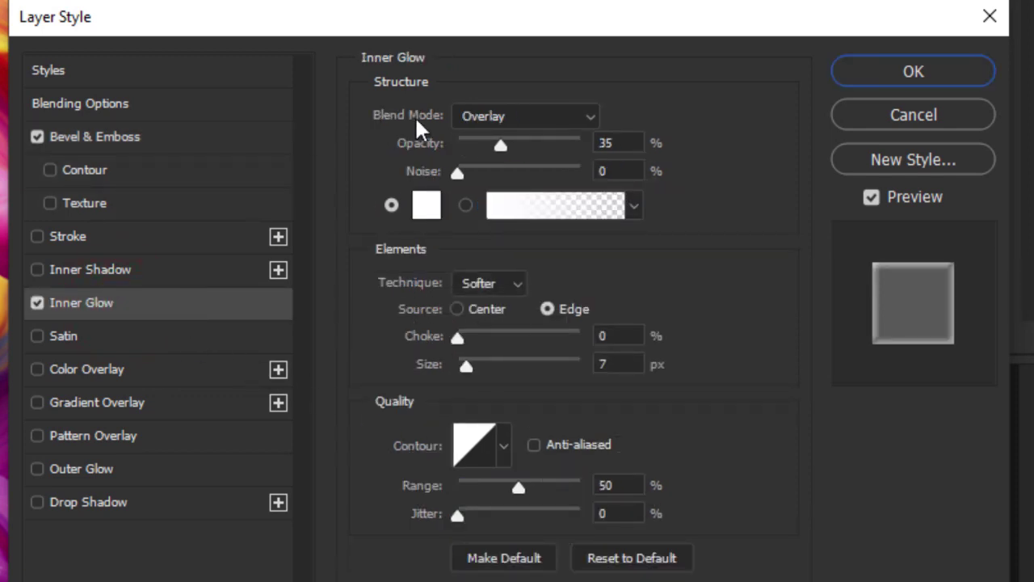
- Set the Inner Glow to Overlay blend, 60% opacity, 20% choke and 0 px size
click(531, 116)
click(509, 390)
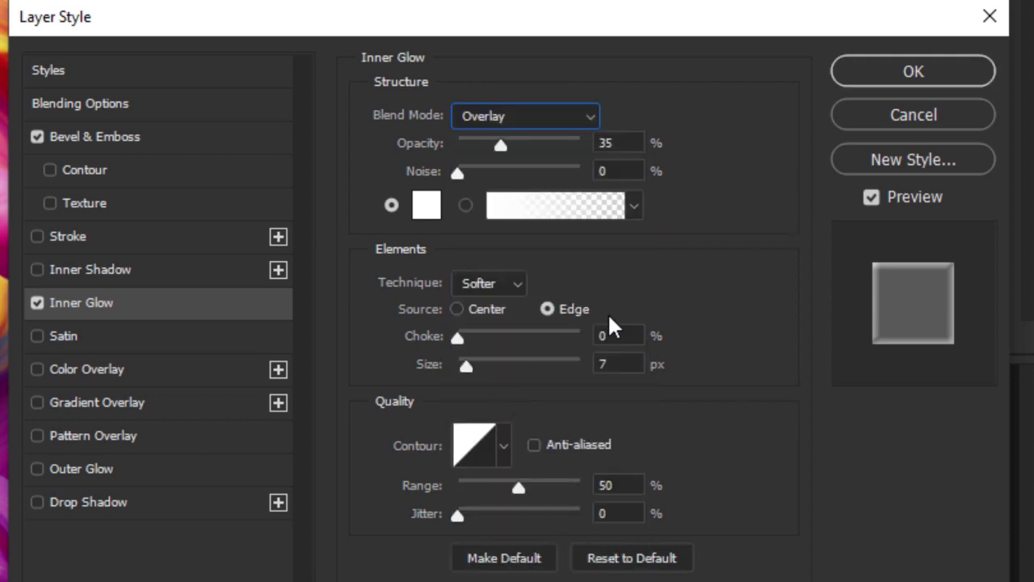
double_click(607, 143)
text(60)
double_click(619, 336)
text(20)
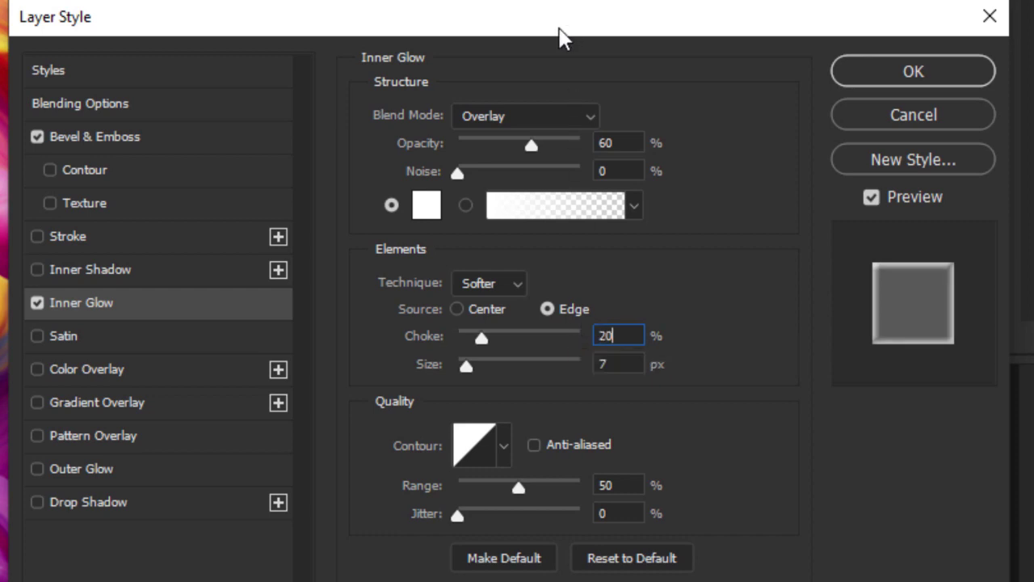
drag(558, 35, 746, 22)
double_click(777, 353)
text(0)
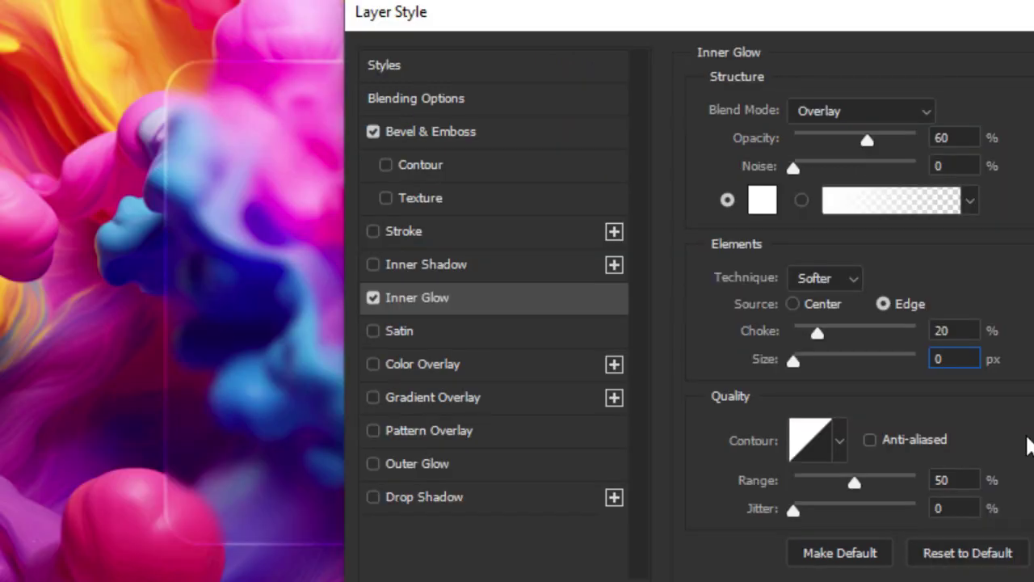
- Add a Gray, White Gradient Overlay to the card at 40% opacity and a 60° angle
click(451, 396)
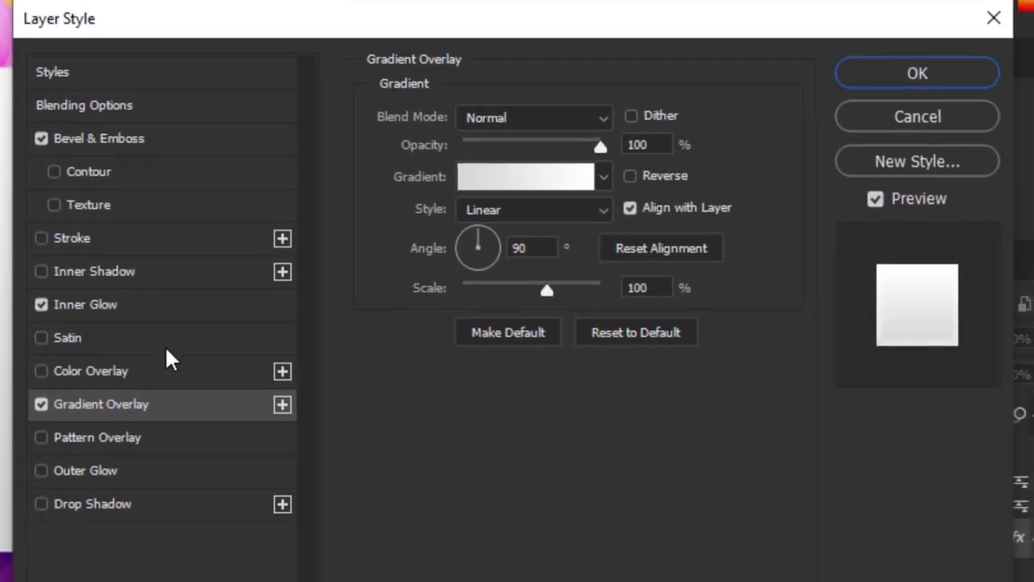
double_click(659, 144)
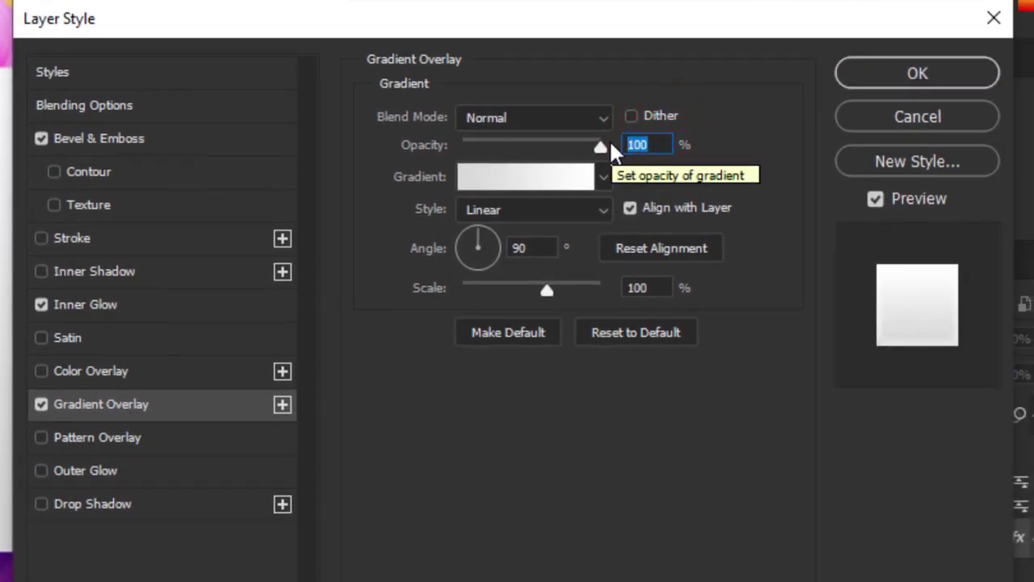
text(40)
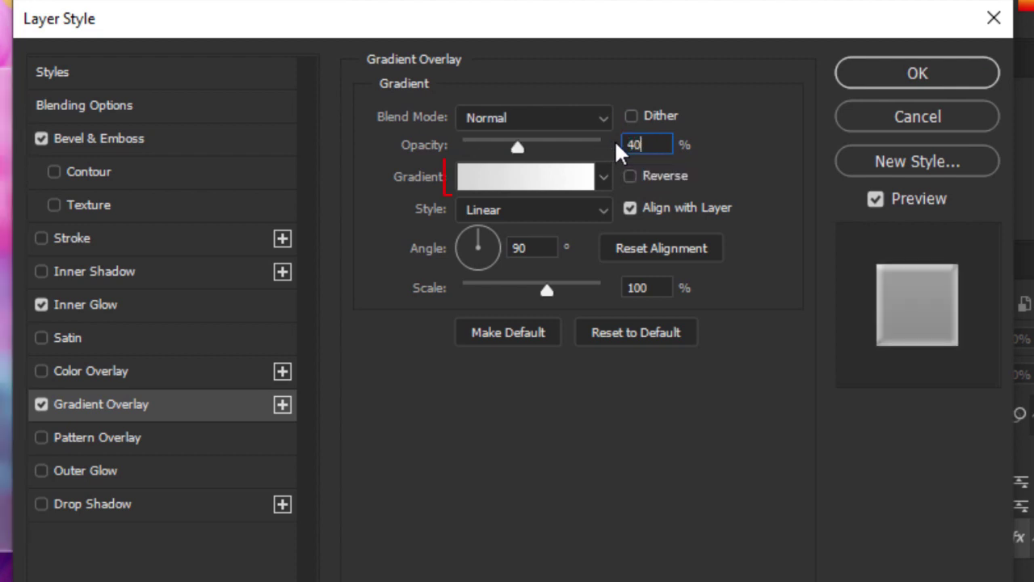
click(537, 188)
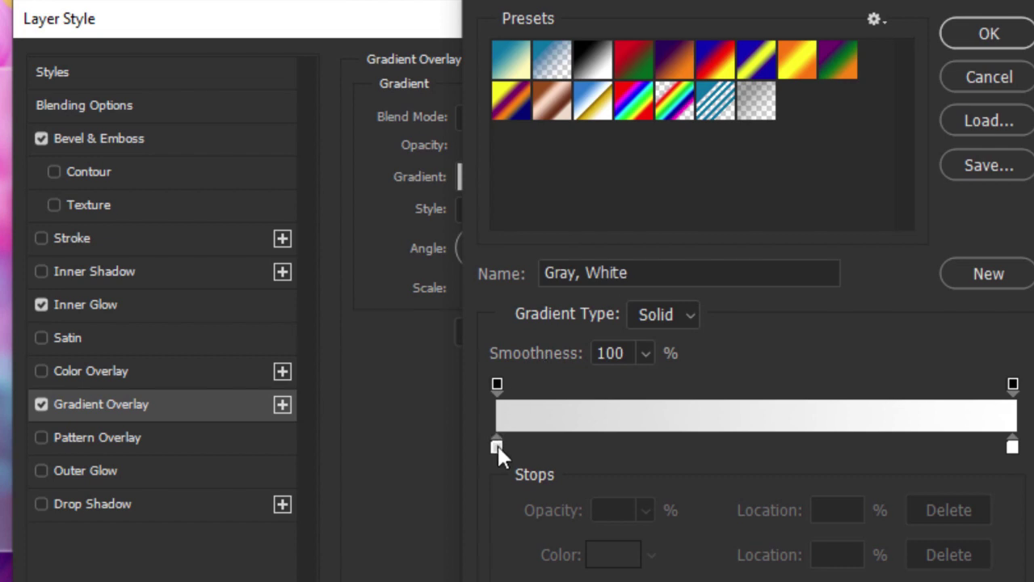
click(968, 35)
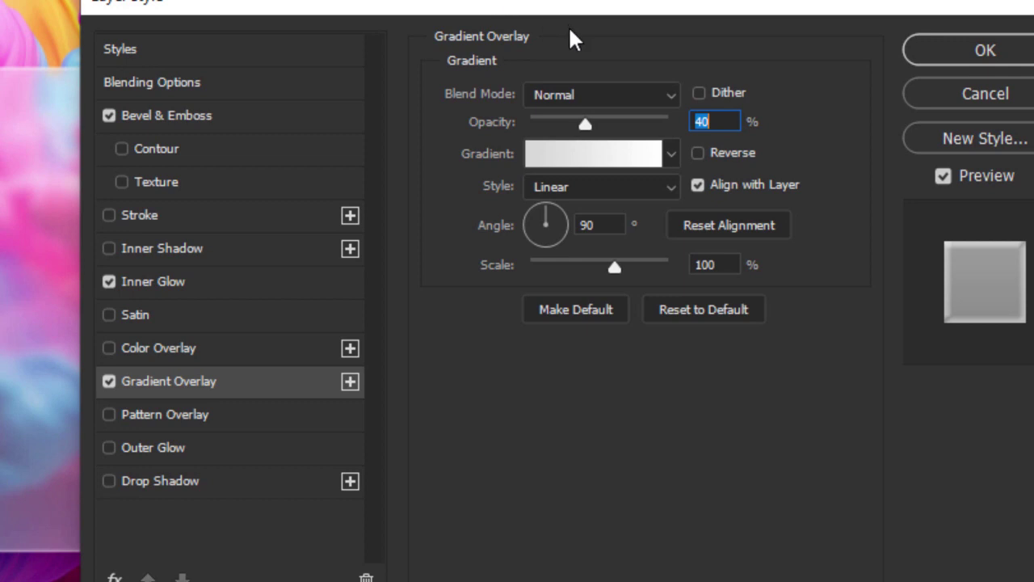
click(608, 222)
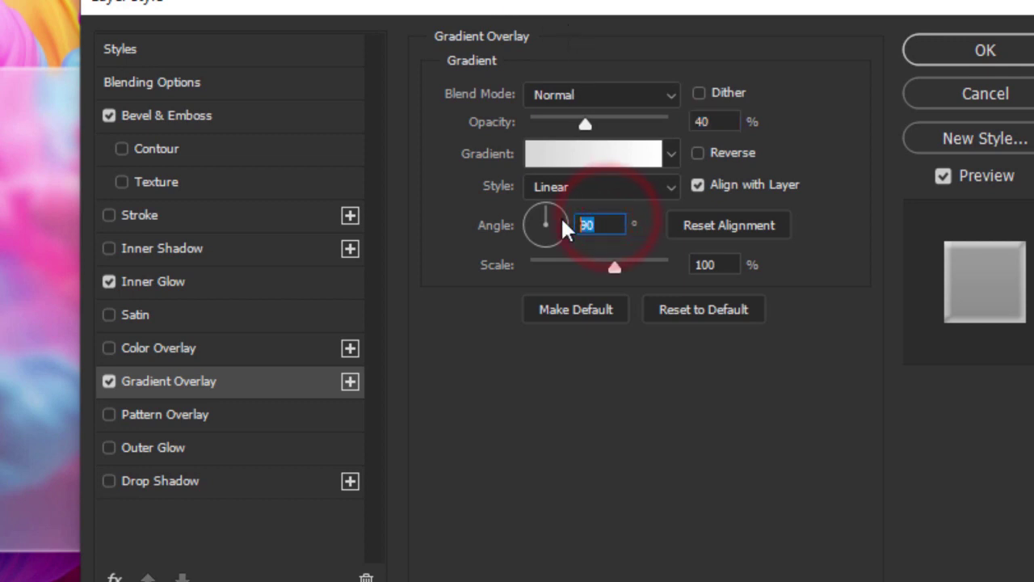
text(60)
- Add a Drop Shadow with 85 px distance, 5% spread, 200 px size and 20% opacity, then apply
click(197, 480)
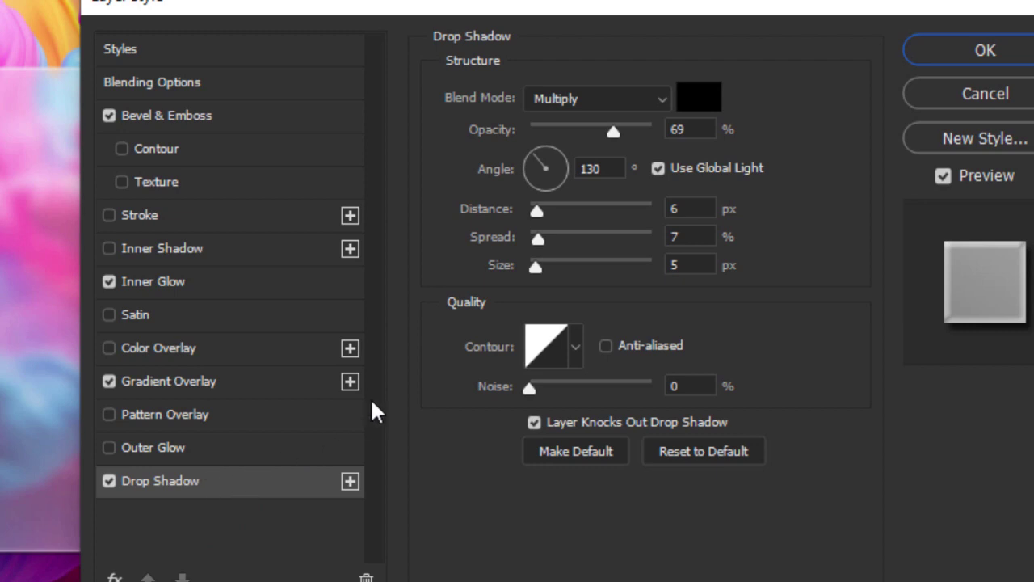
click(589, 168)
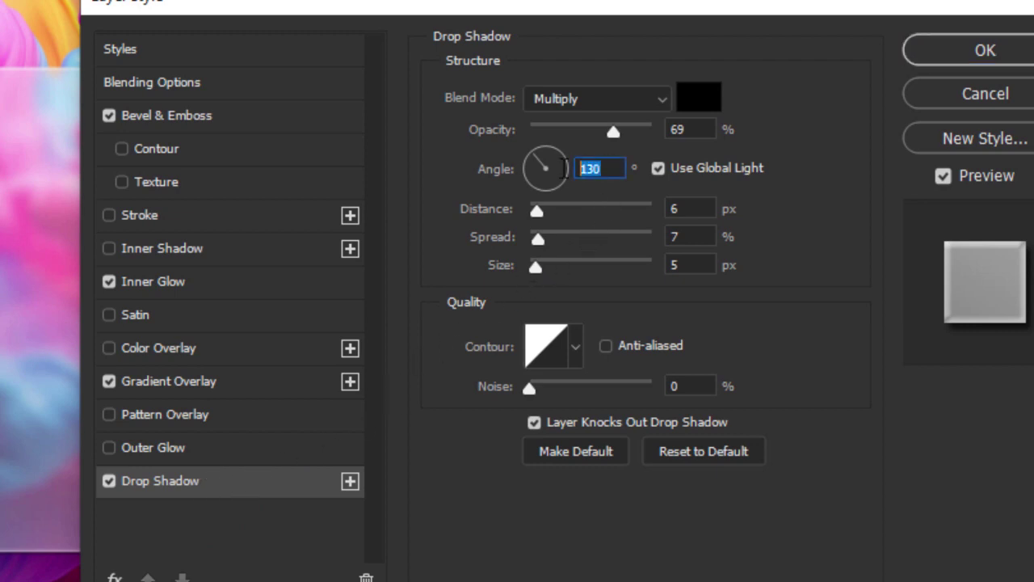
click(679, 129)
text(3)
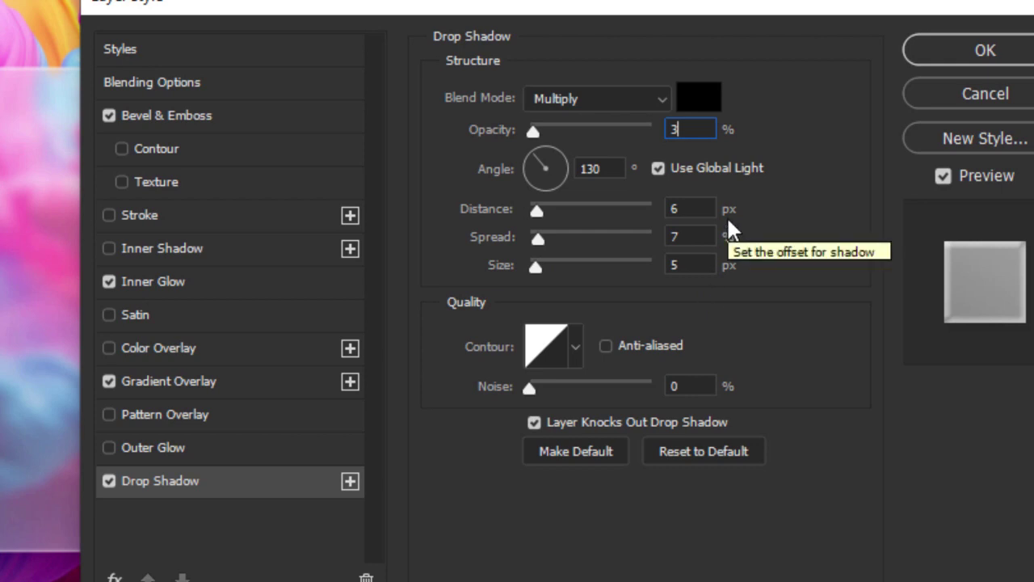
click(664, 209)
text(85)
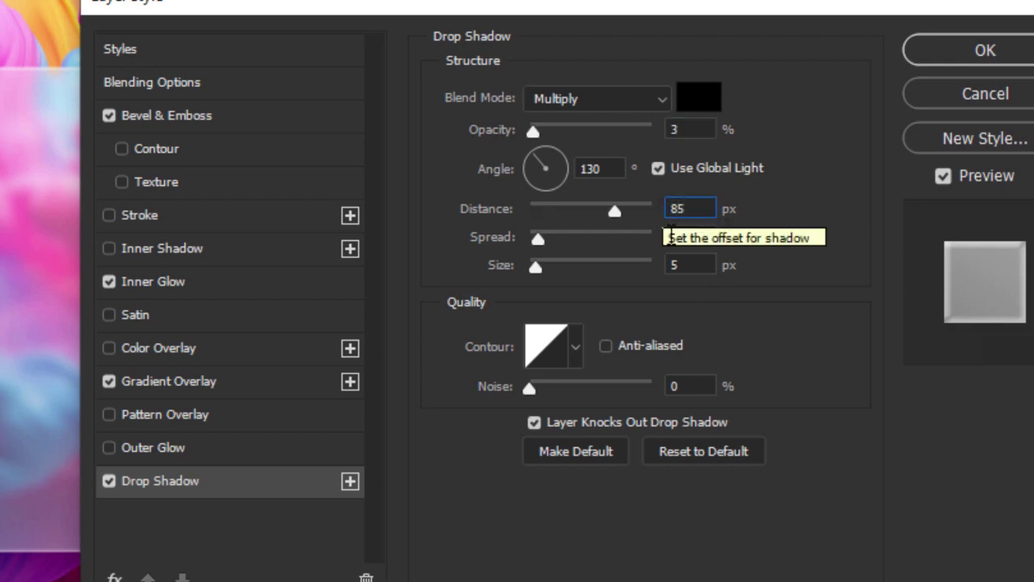
key(Tab)
text(5)
key(Tab)
text(200)
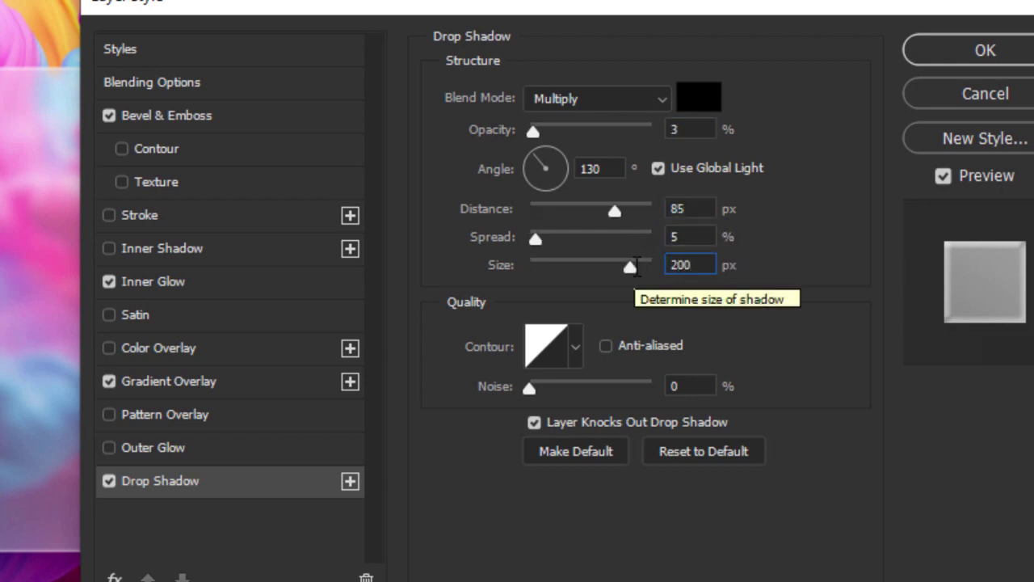
mouse_move(533, 131)
mouse_down()
mouse_move(622, 132)
mouse_move(552, 133)
mouse_up()
click(970, 65)
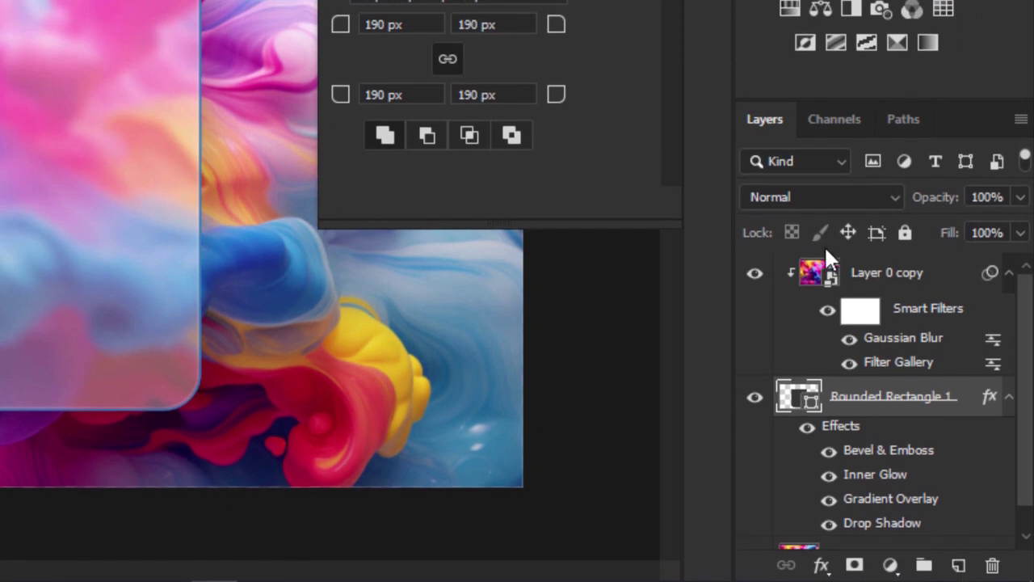
- Lower the Rounded Rectangle 1 Gradient Overlay opacity from 37% to 22% and apply it
click(824, 260)
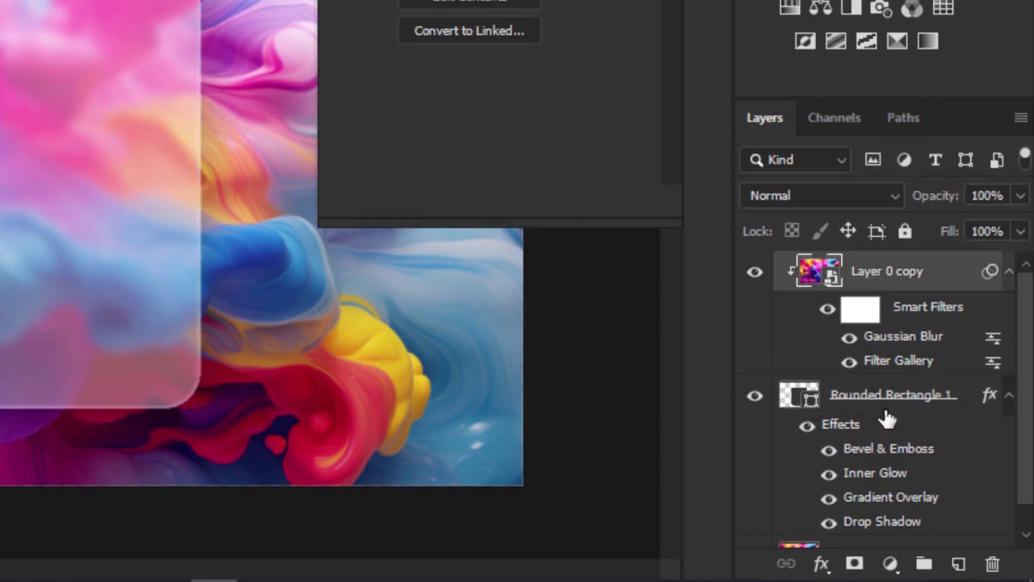
click(824, 408)
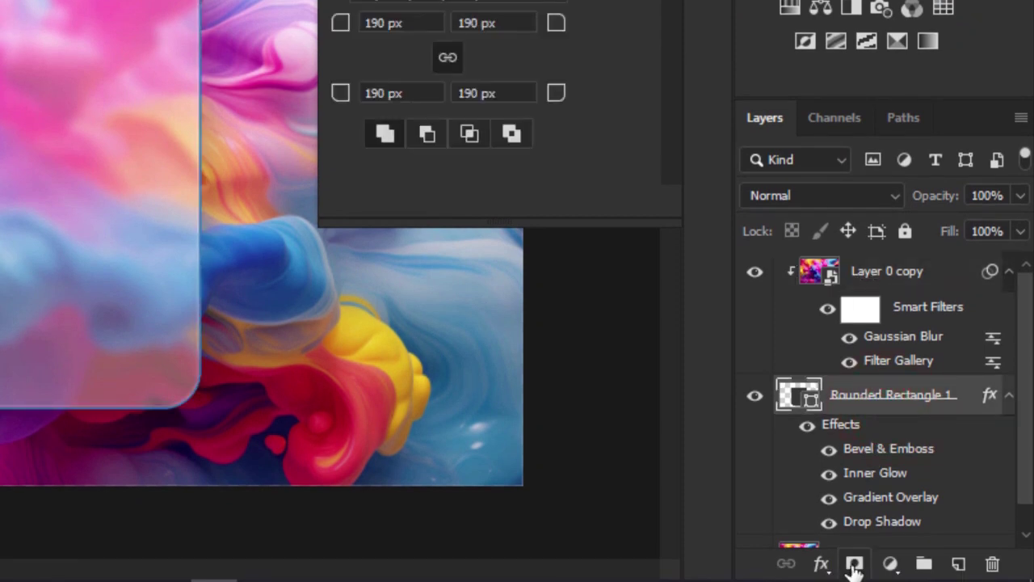
click(821, 568)
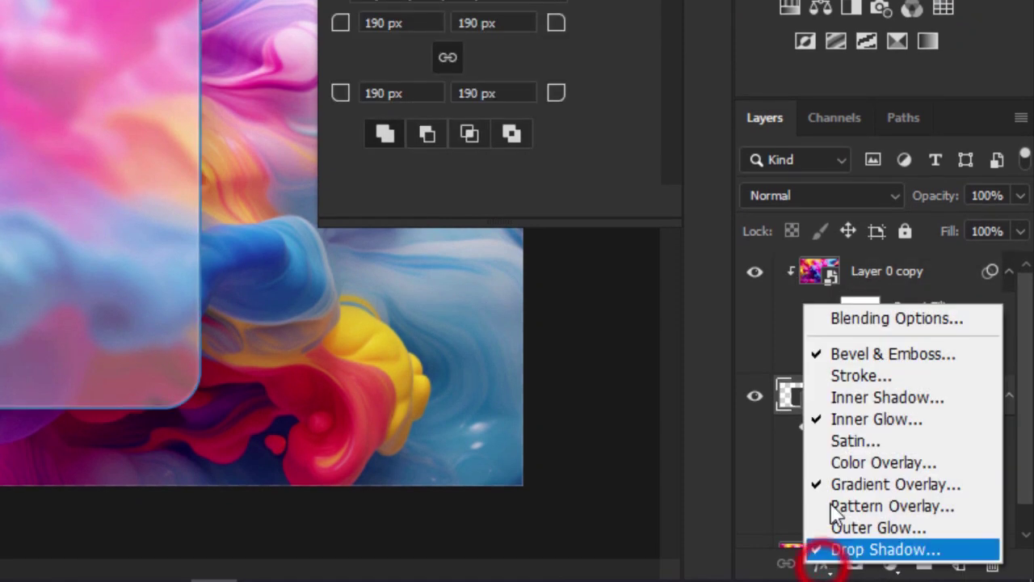
click(854, 350)
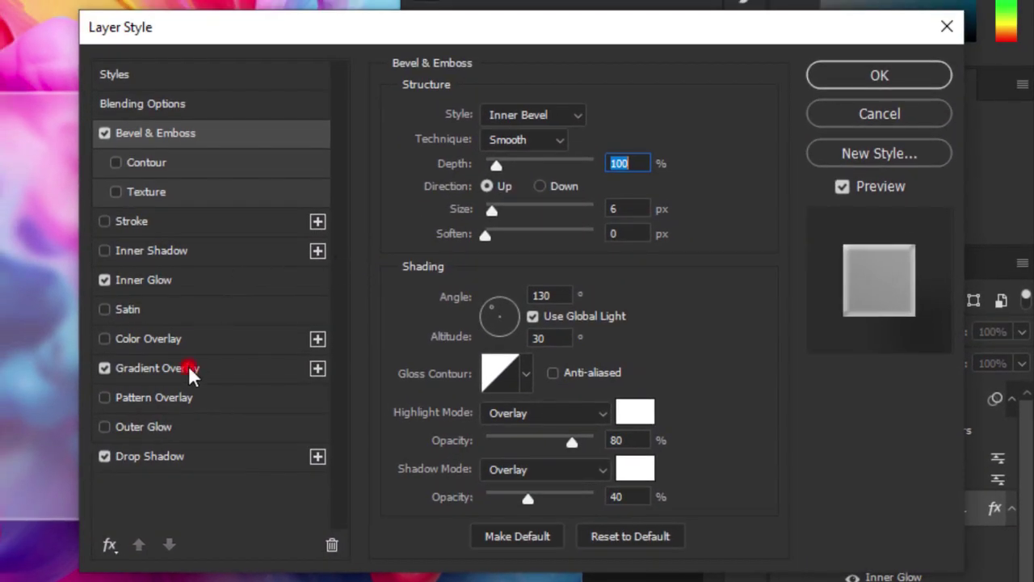
click(189, 368)
drag(516, 146, 500, 140)
click(872, 74)
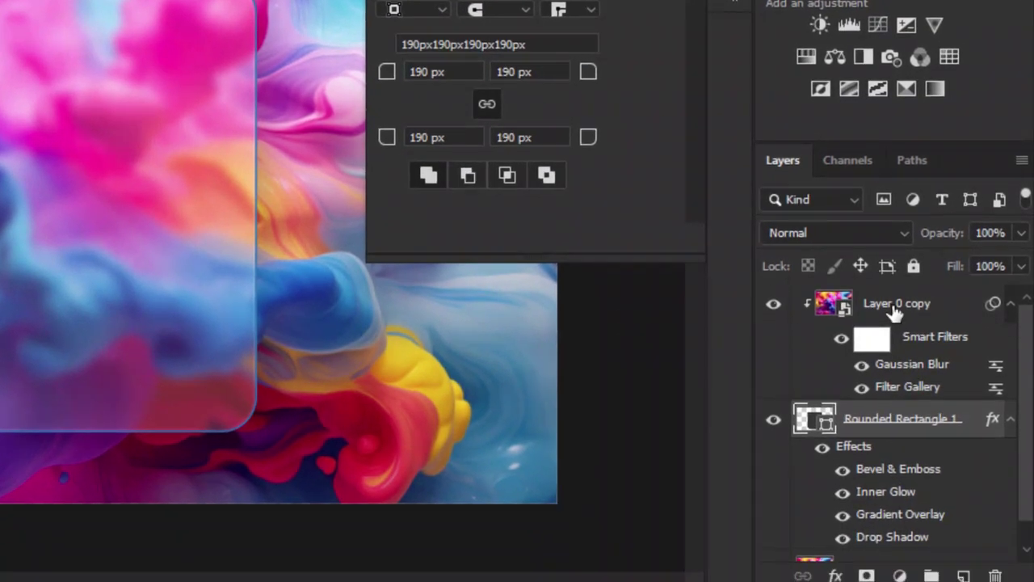
click(905, 398)
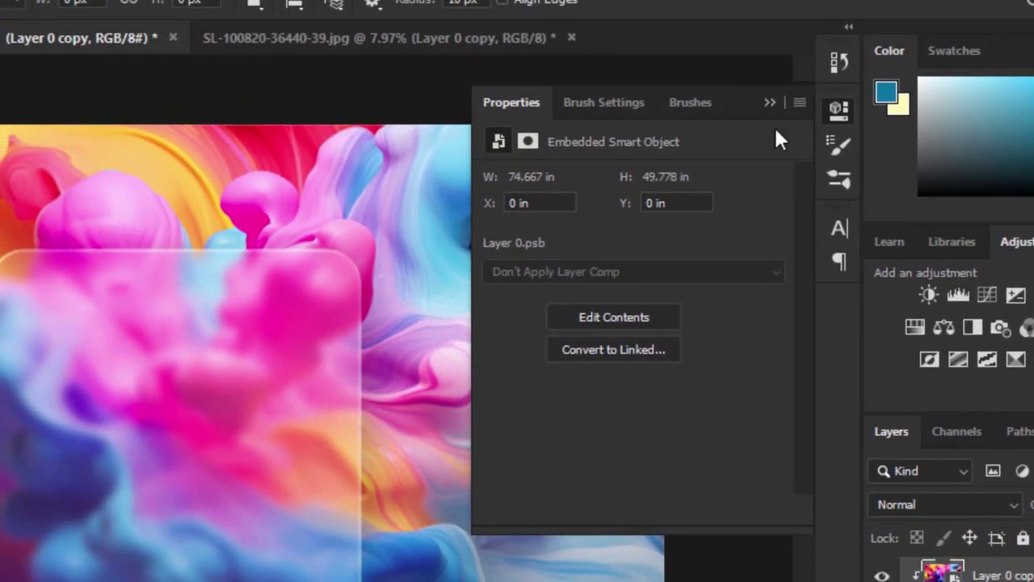
click(670, 0)
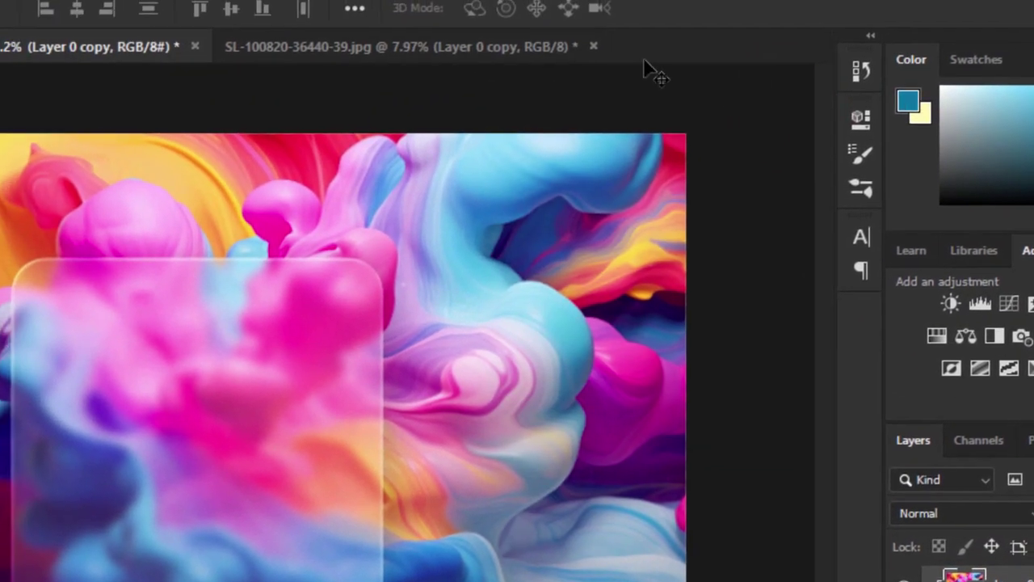
click(440, 38)
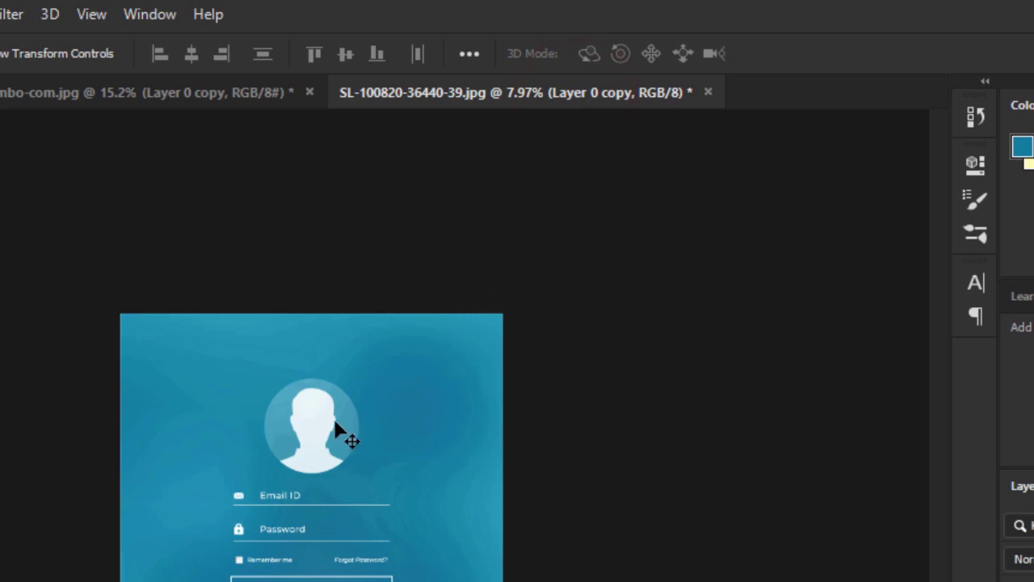
drag(314, 425, 0, 106)
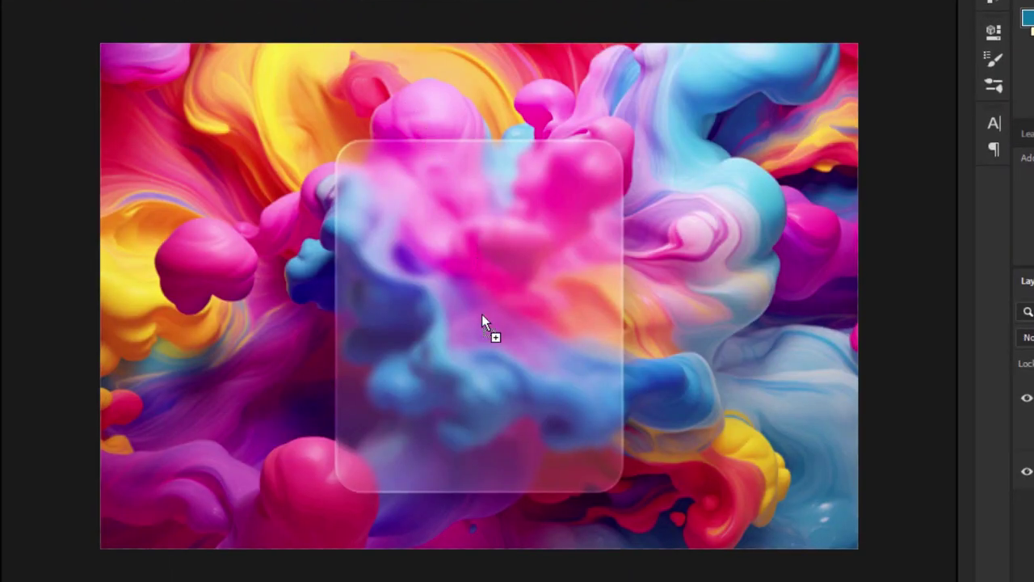
drag(481, 321, 481, 326)
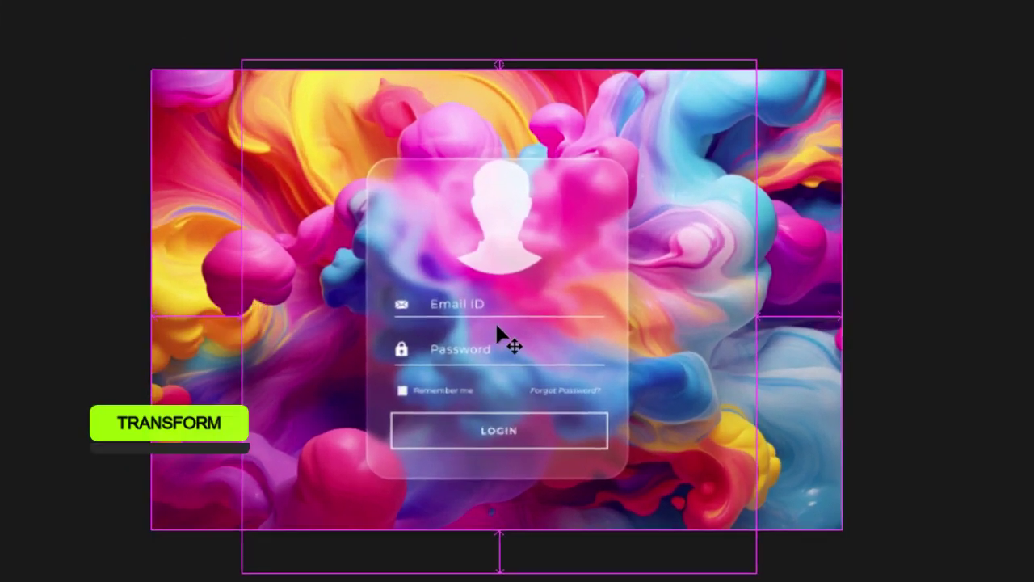
- Shrink the login form slightly and centre it on the frosted card
key(ctrl+t)
drag(757, 51, 699, 88)
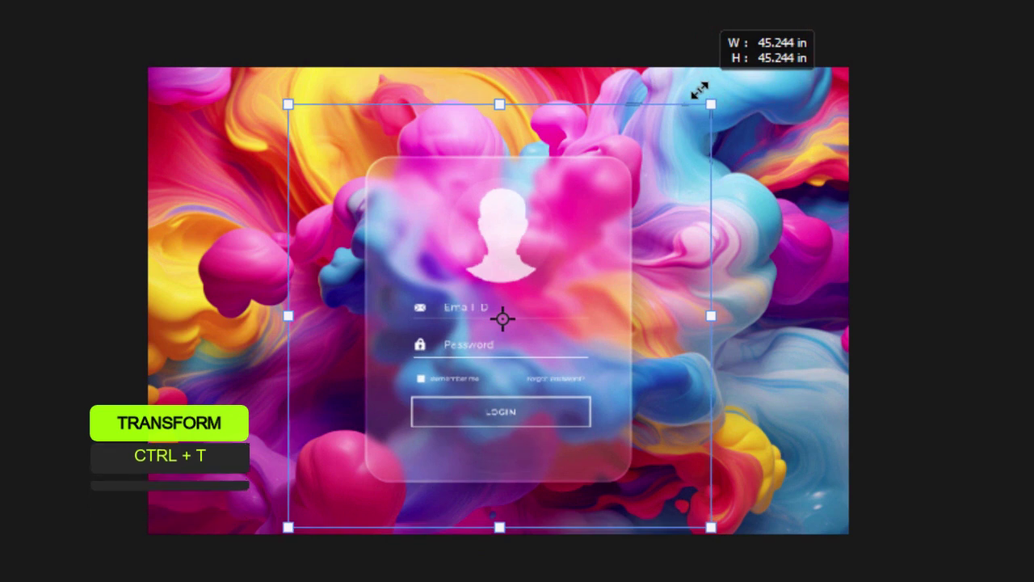
drag(506, 240, 498, 232)
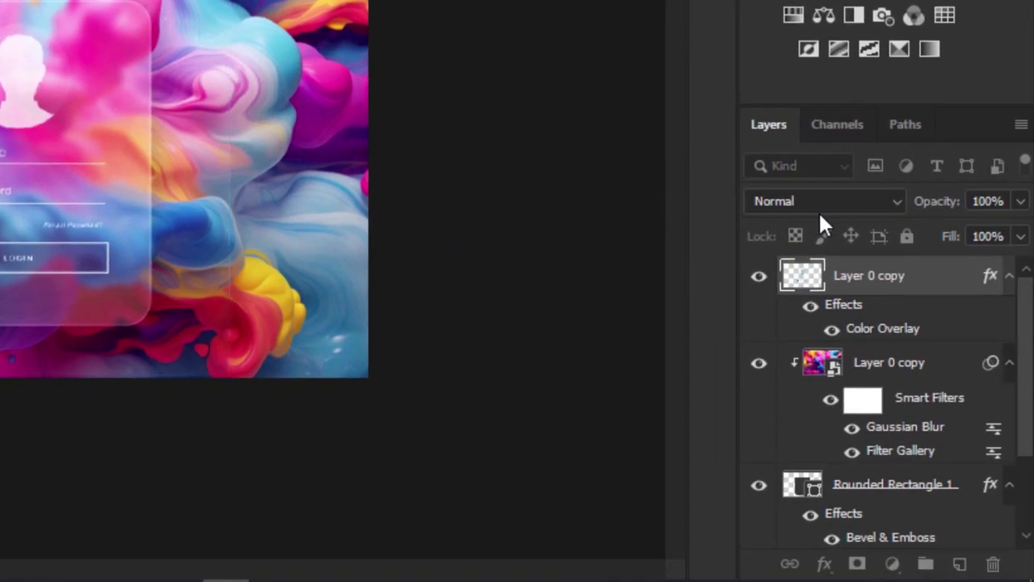
click(859, 275)
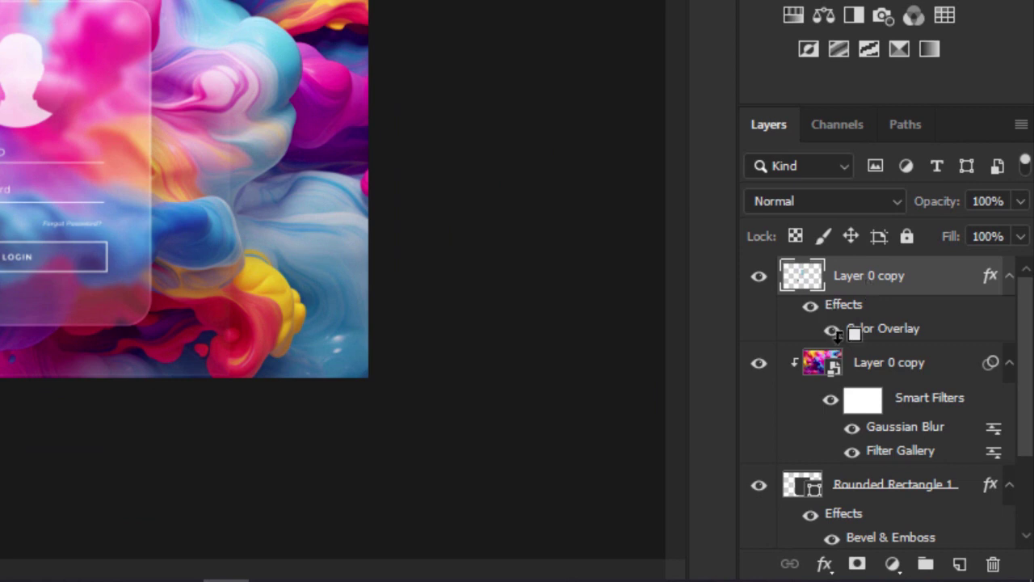
- In the Layer 0 smart object, scale the mountain sunset photo to about 111.68% to cover the canvas
key(ctrl+plus)
scroll(865, 335, down, 3)
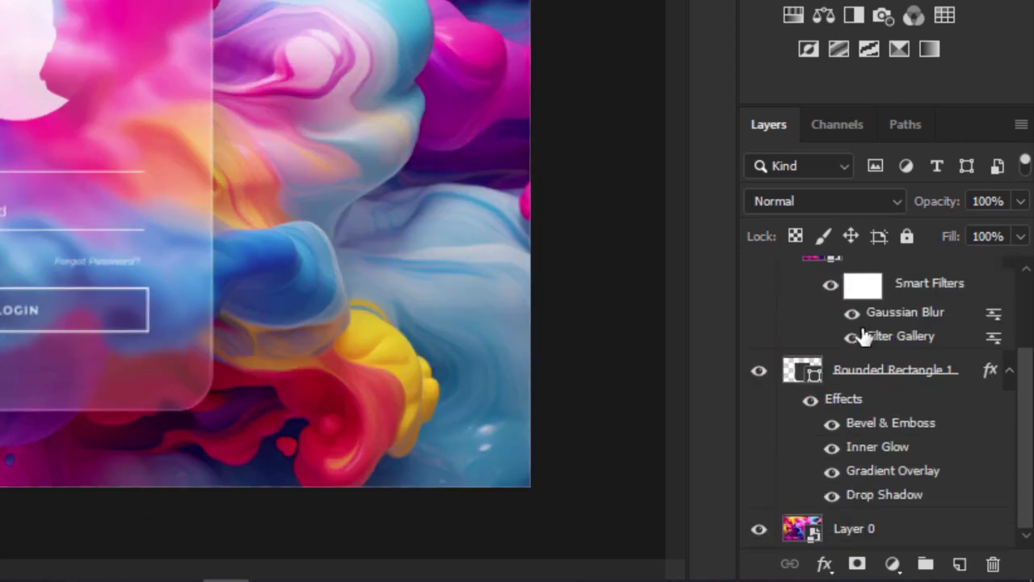
double_click(799, 532)
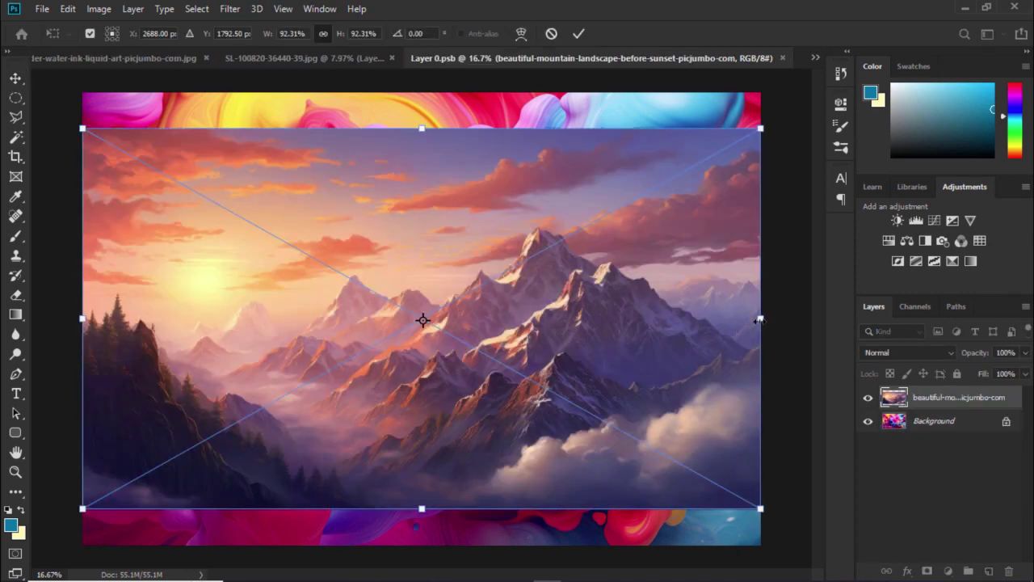
drag(760, 319, 831, 328)
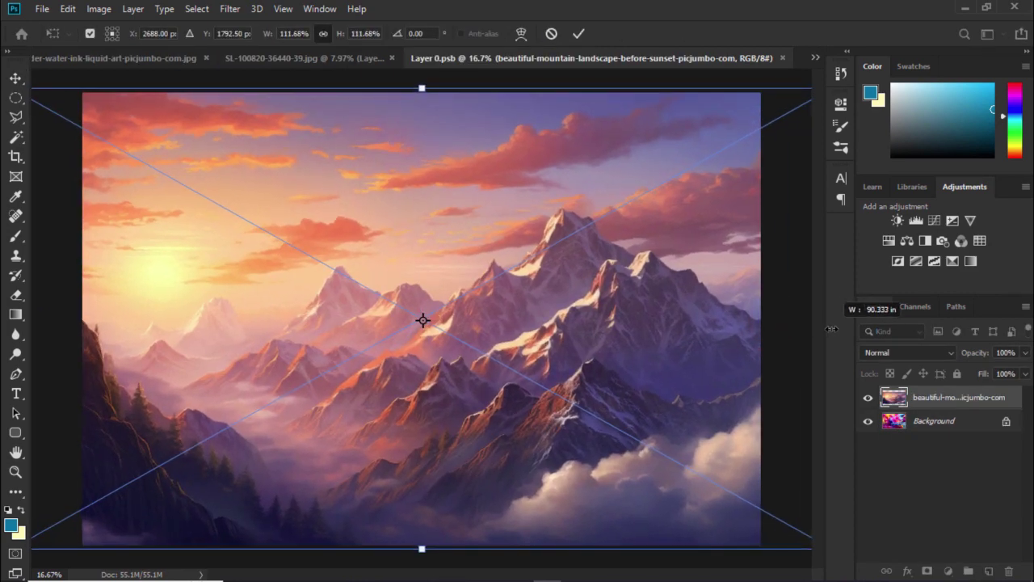
click(584, 35)
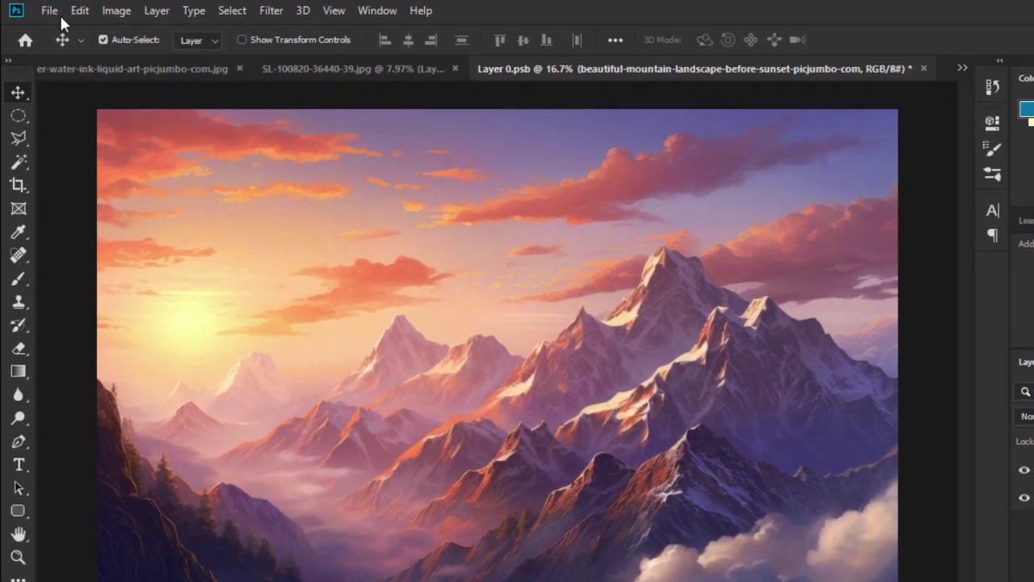
- Save Layer 0.psb and return to the login card document showing the mountain background
click(42, 9)
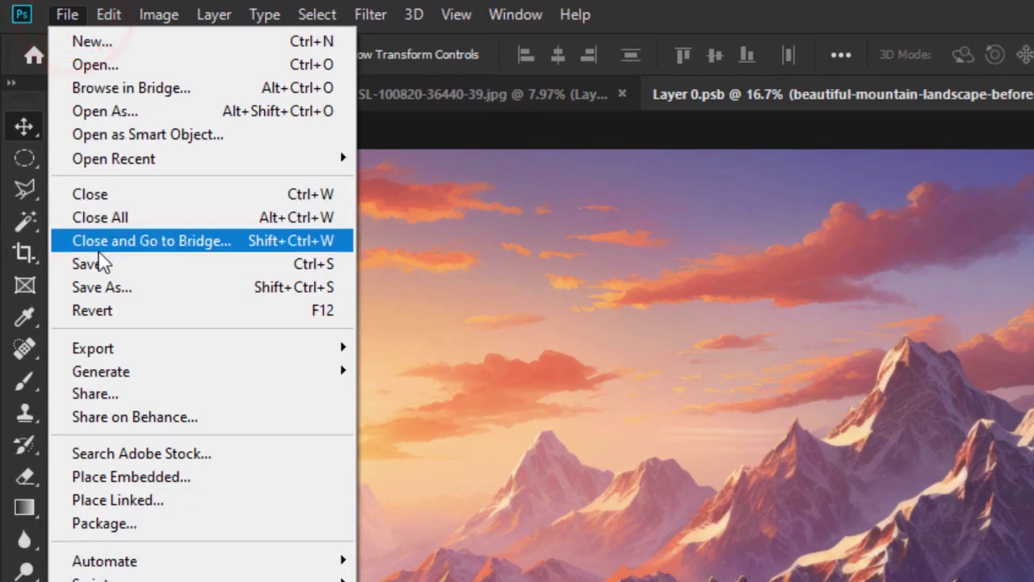
click(97, 261)
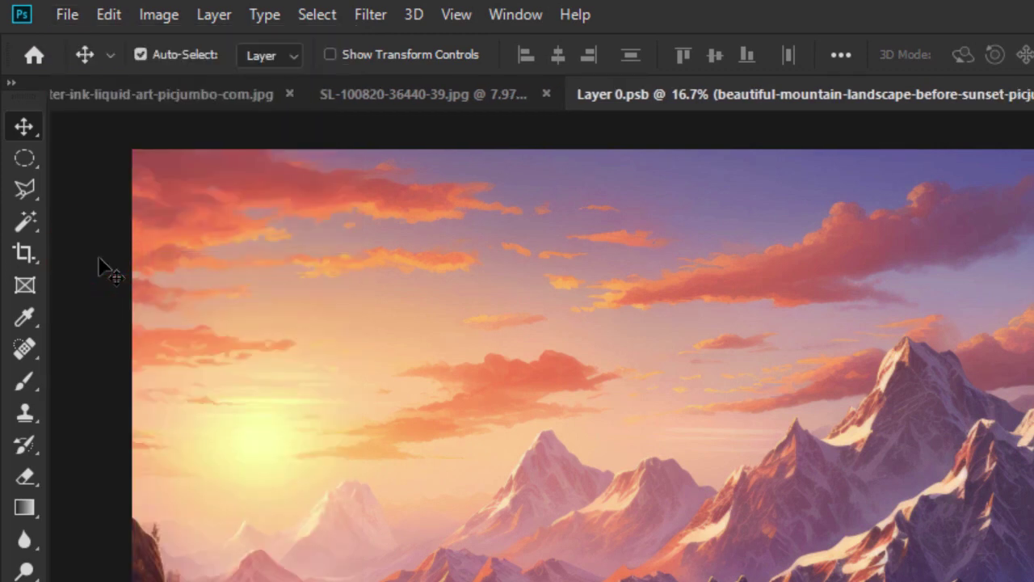
click(161, 96)
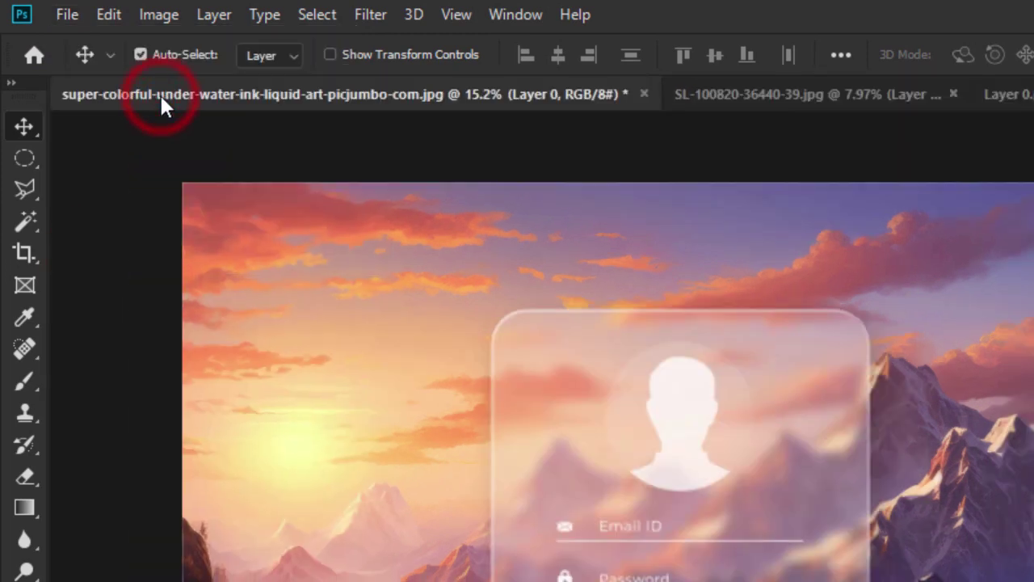